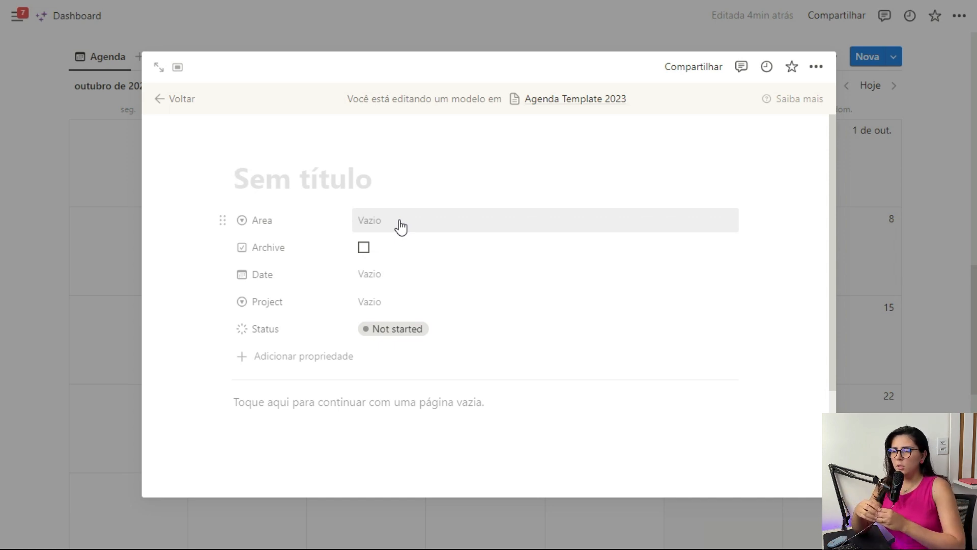
Fill in the new template with the title Título, area Trabalho, project Notion and status In progress.
{"action": "scroll", "coordinate": [331, 399], "scroll_direction": "down", "scroll_amount": 3}
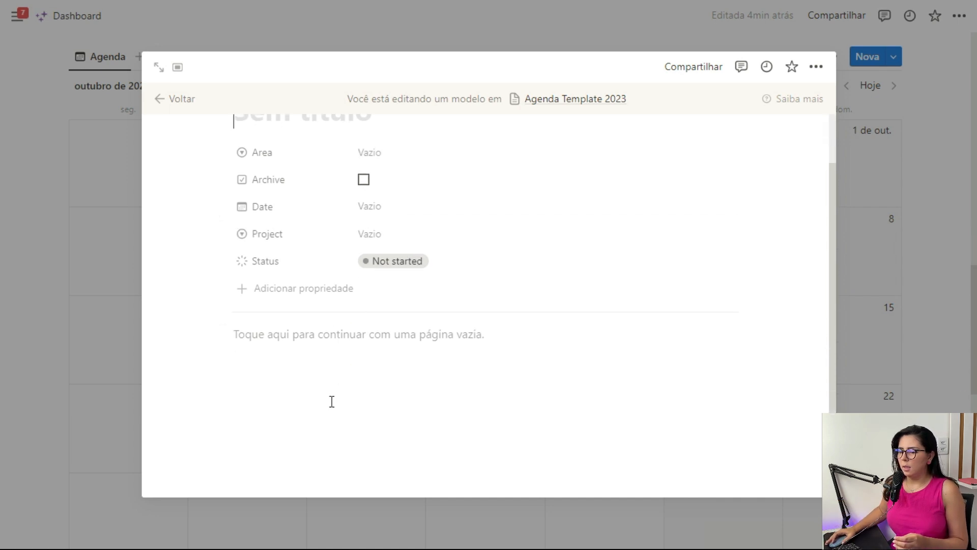
{"action": "left_click", "coordinate": [245, 331]}
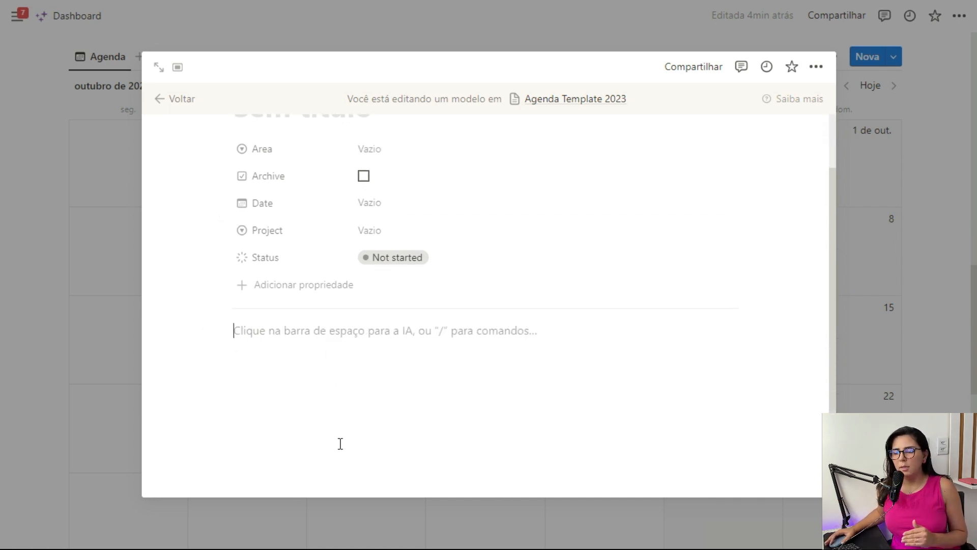
{"action": "scroll", "coordinate": [406, 319], "scroll_direction": "up", "scroll_amount": 3}
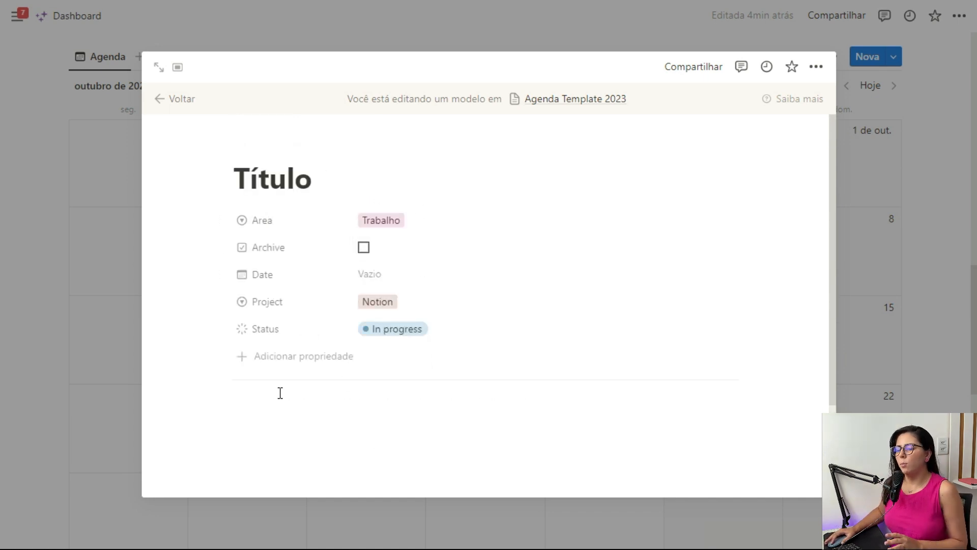
{"action": "left_click", "coordinate": [280, 396]}
{"action": "scroll", "coordinate": [298, 396], "scroll_direction": "down", "scroll_amount": 2}
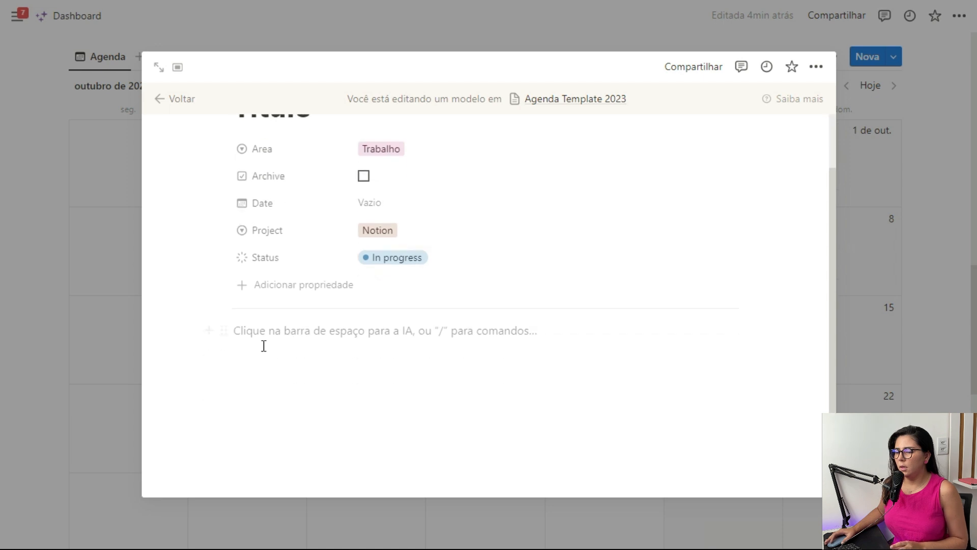
{"action": "scroll", "coordinate": [332, 384], "scroll_direction": "up", "scroll_amount": 2}
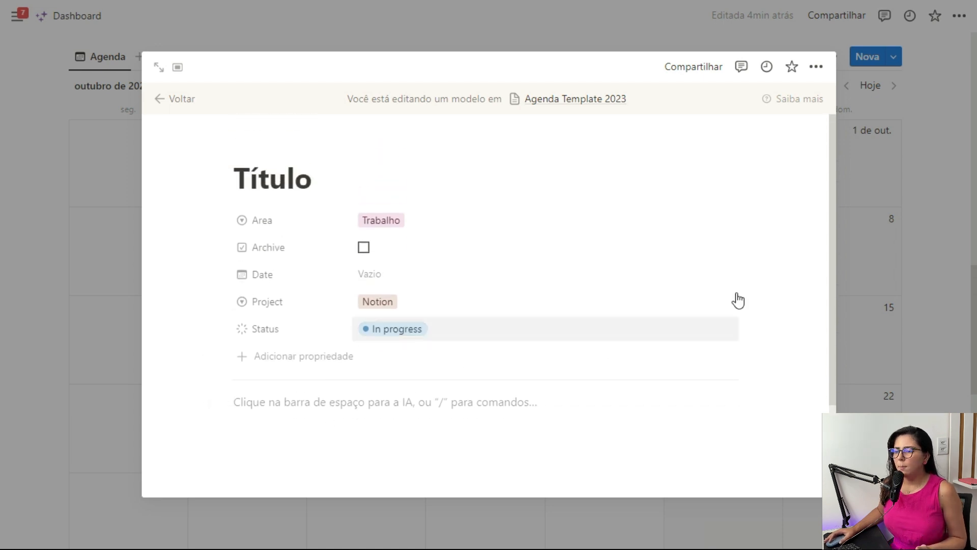
Close the template editor and delete the Título template from the Agenda Template 2023 database.
{"action": "left_click", "coordinate": [867, 199]}
{"action": "left_click", "coordinate": [898, 57]}
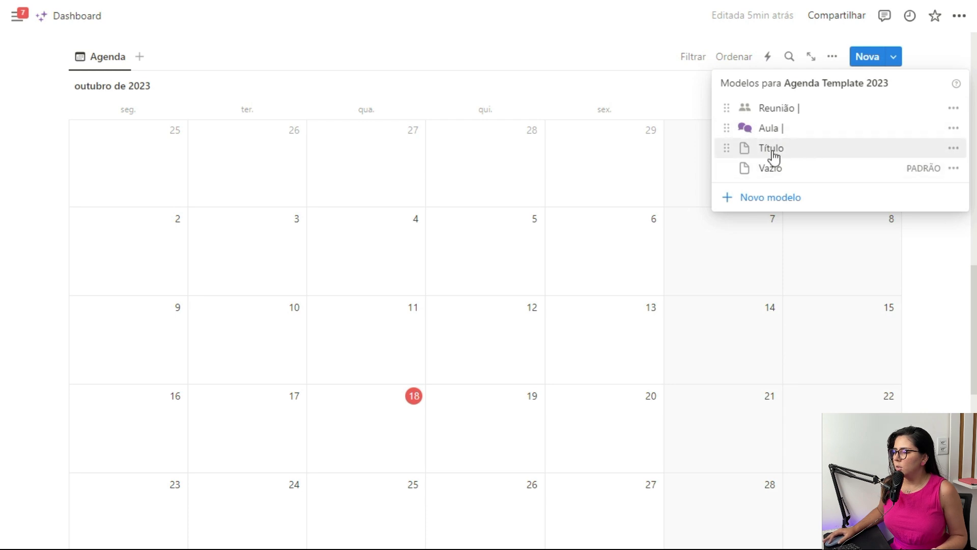
{"action": "left_click", "coordinate": [953, 151]}
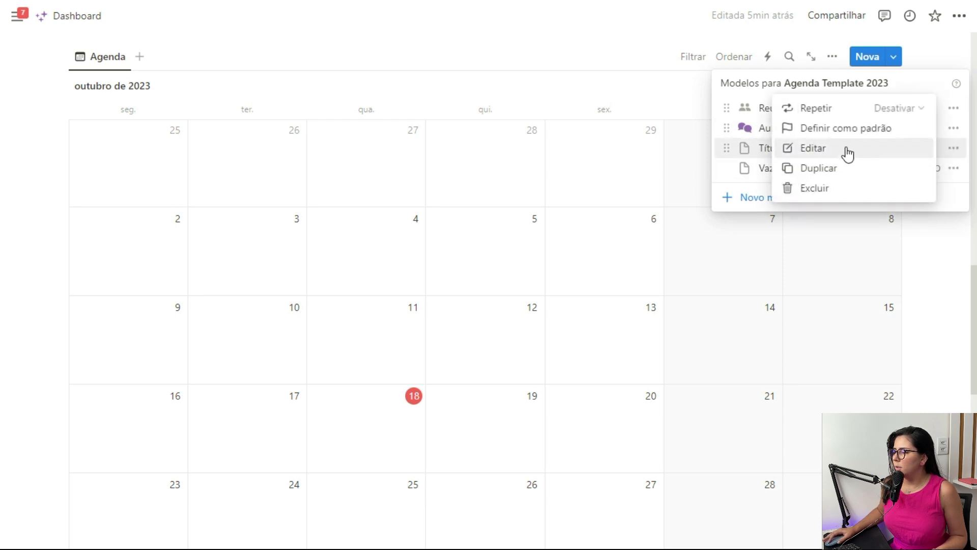
{"action": "left_click", "coordinate": [838, 189]}
{"action": "left_click", "coordinate": [530, 278]}
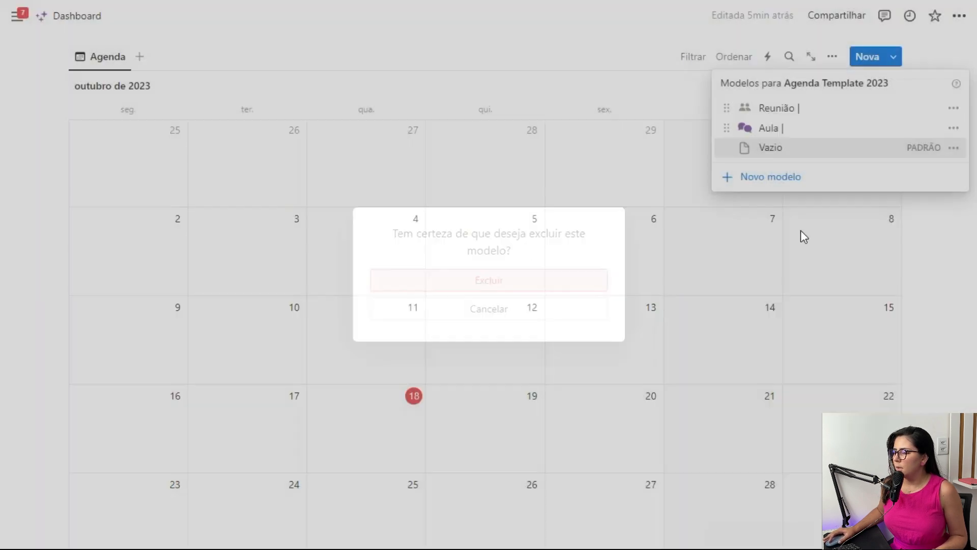
Open the Reunião template for editing and set its Area property to Trabalho.
{"action": "left_click", "coordinate": [954, 109]}
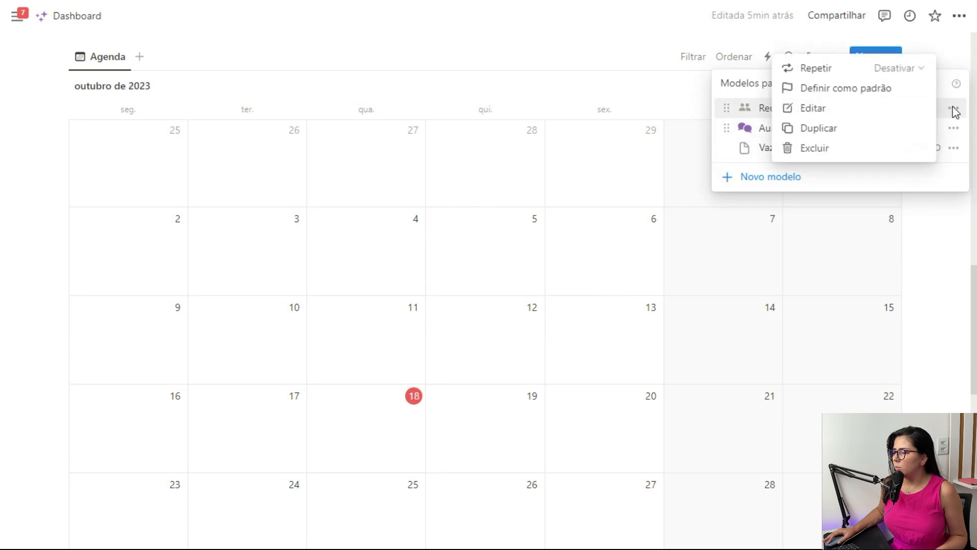
{"action": "left_click", "coordinate": [788, 111]}
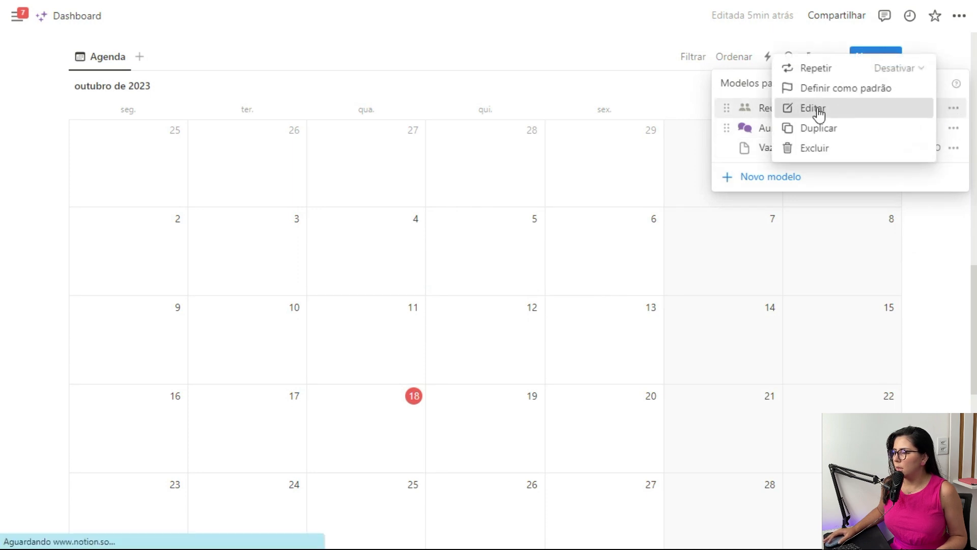
{"action": "scroll", "coordinate": [435, 267], "scroll_direction": "down", "scroll_amount": 6}
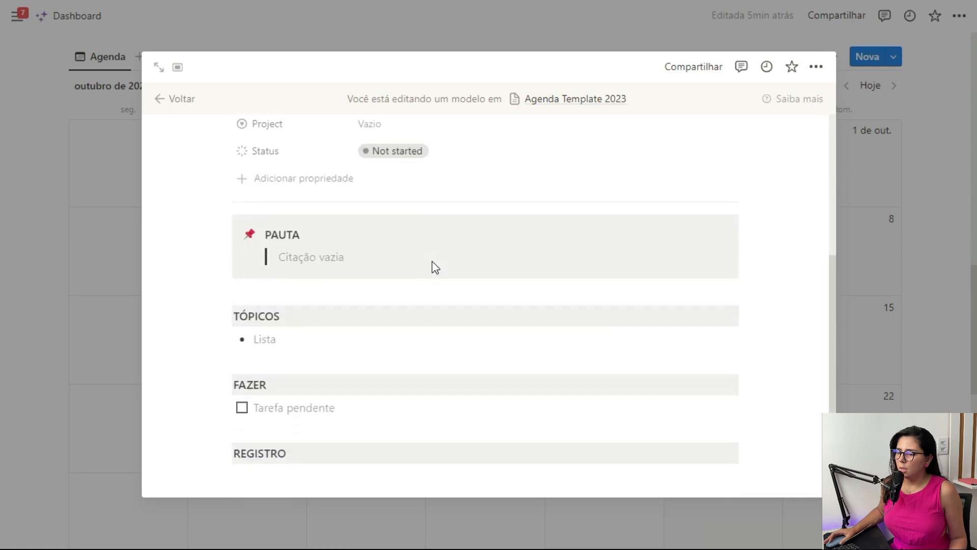
{"action": "scroll", "coordinate": [384, 260], "scroll_direction": "up", "scroll_amount": 5}
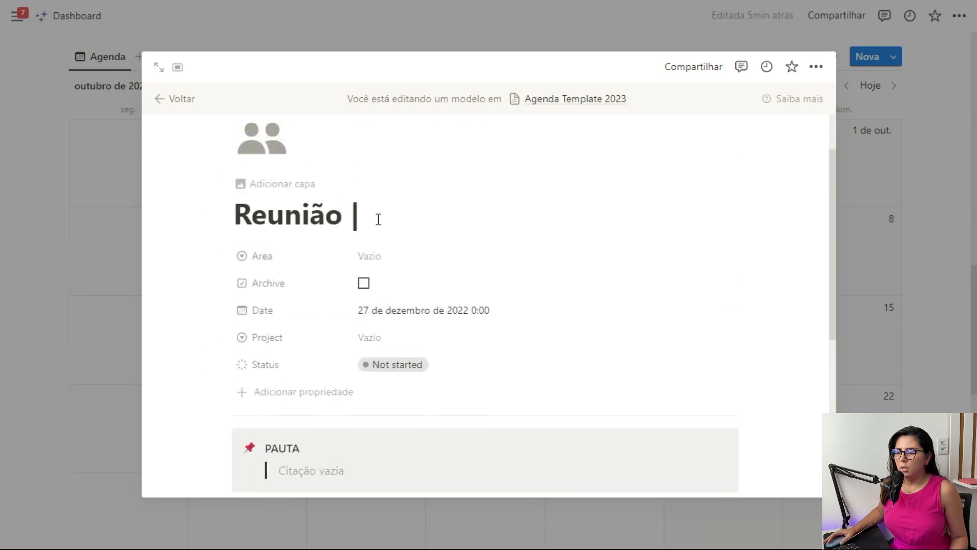
{"action": "scroll", "coordinate": [379, 219], "scroll_direction": "down", "scroll_amount": 5}
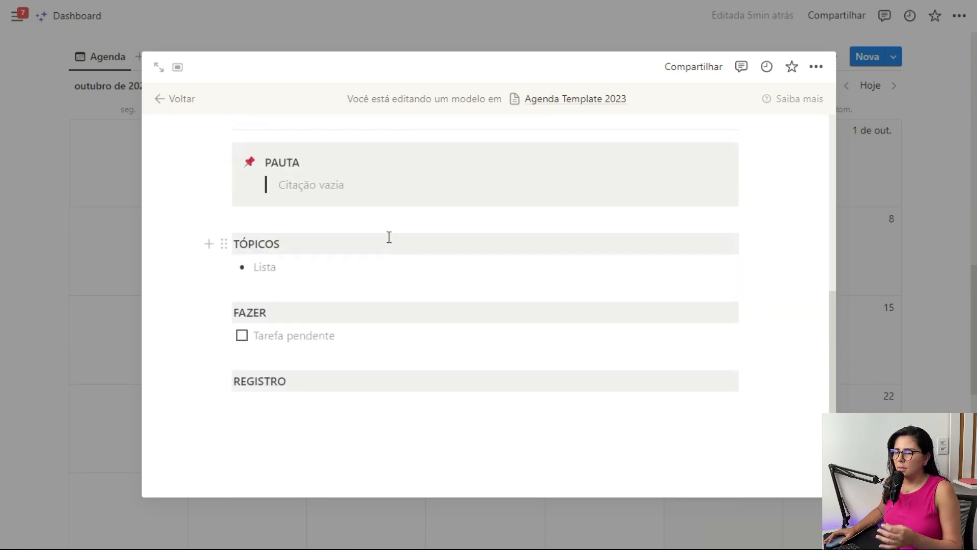
{"action": "scroll", "coordinate": [356, 294], "scroll_direction": "up", "scroll_amount": 1}
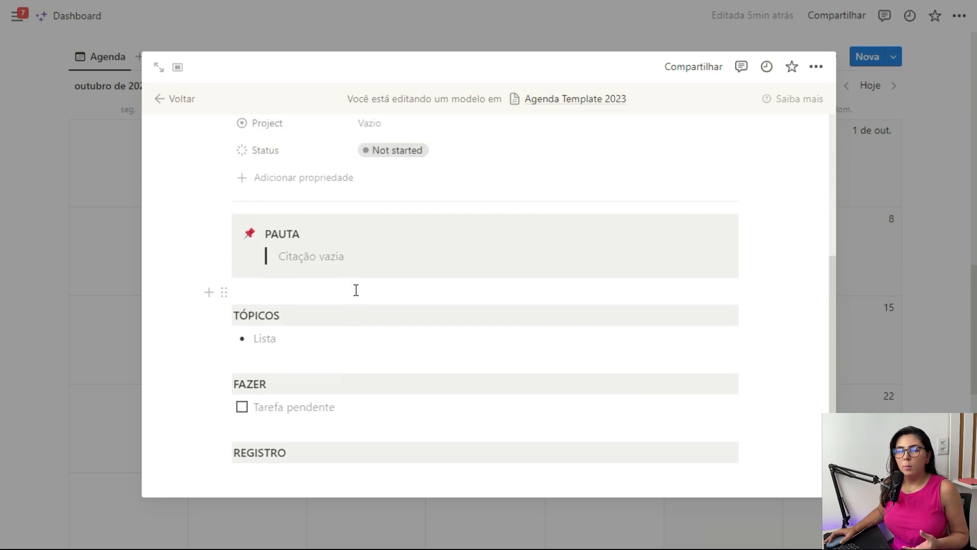
{"action": "scroll", "coordinate": [356, 280], "scroll_direction": "down", "scroll_amount": 1}
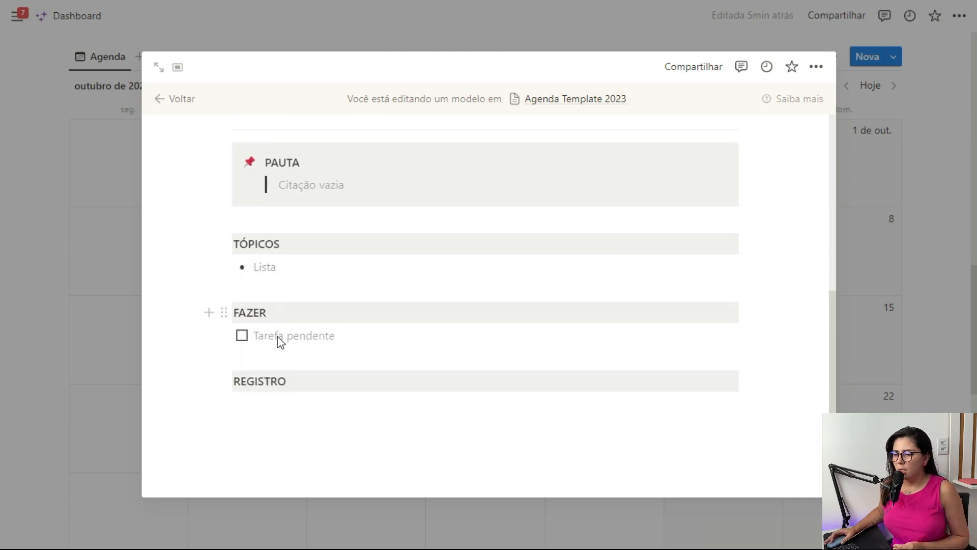
{"action": "scroll", "coordinate": [277, 335], "scroll_direction": "up", "scroll_amount": 5}
{"action": "left_click", "coordinate": [400, 328]}
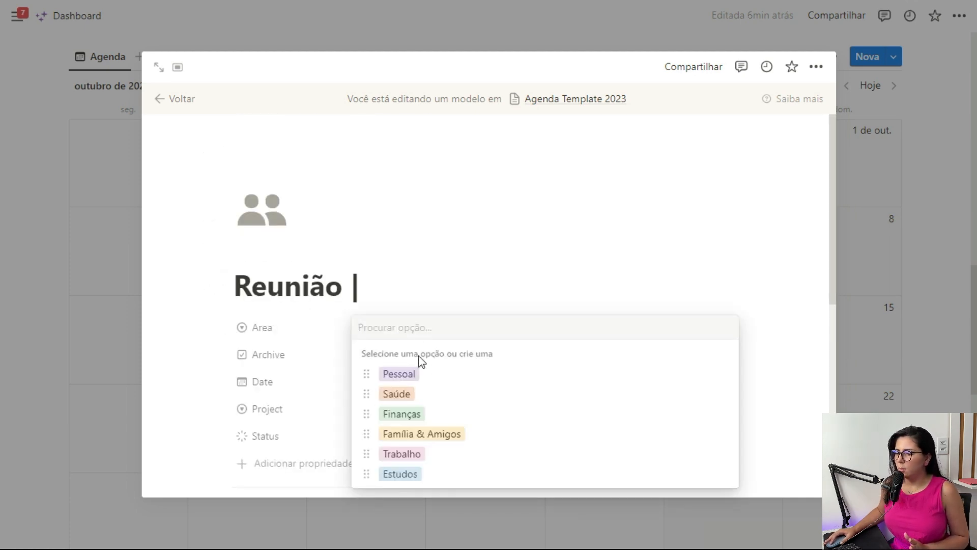
{"action": "left_click", "coordinate": [414, 455]}
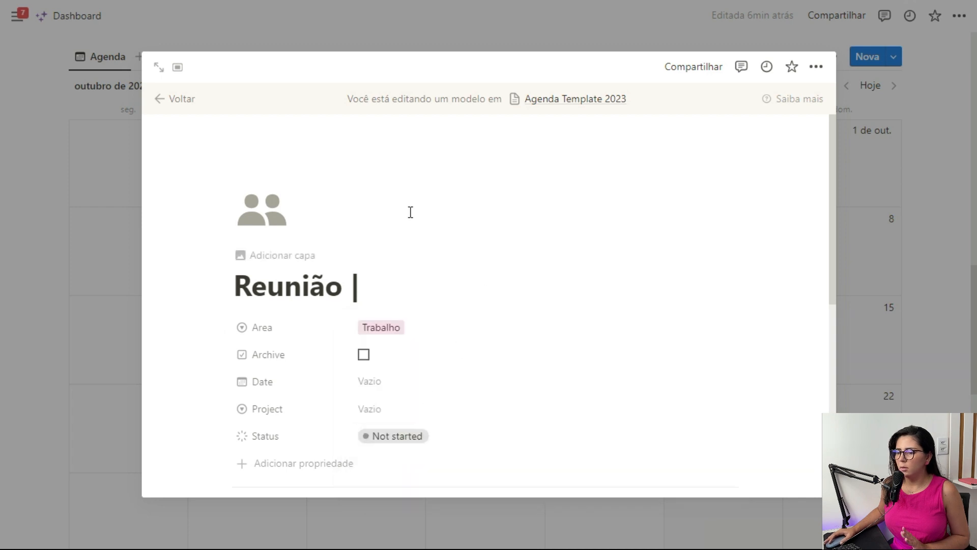
Set the Reunião template's Date to the dynamic value Hoje and close the template.
{"action": "scroll", "coordinate": [408, 217], "scroll_direction": "down", "scroll_amount": 3}
{"action": "scroll", "coordinate": [391, 316], "scroll_direction": "up", "scroll_amount": 2}
{"action": "left_click", "coordinate": [390, 311]}
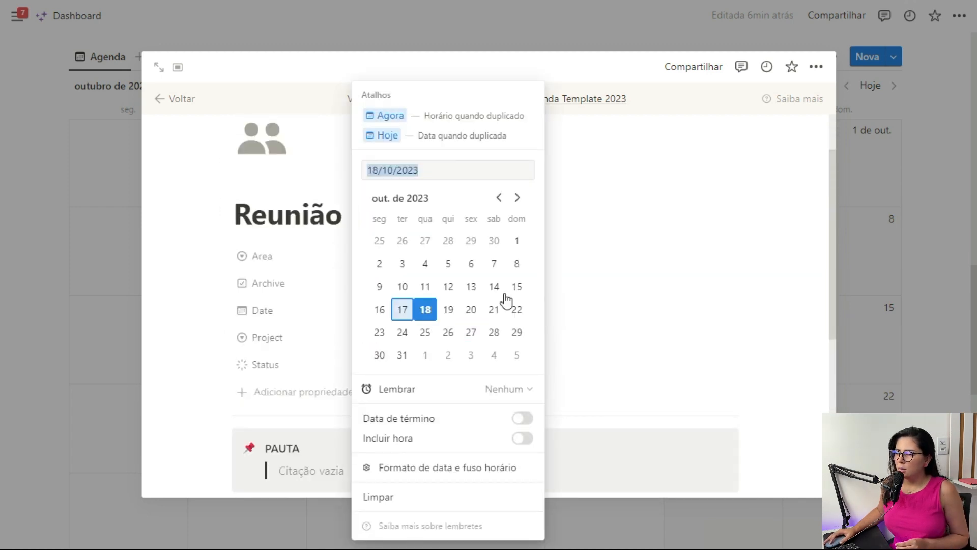
{"action": "left_click", "coordinate": [387, 136]}
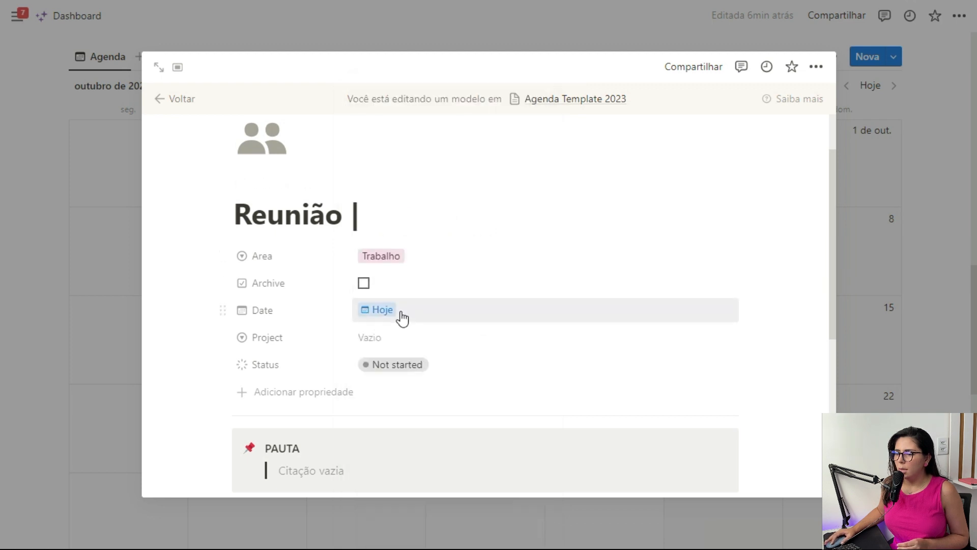
{"action": "key", "text": "Escape"}
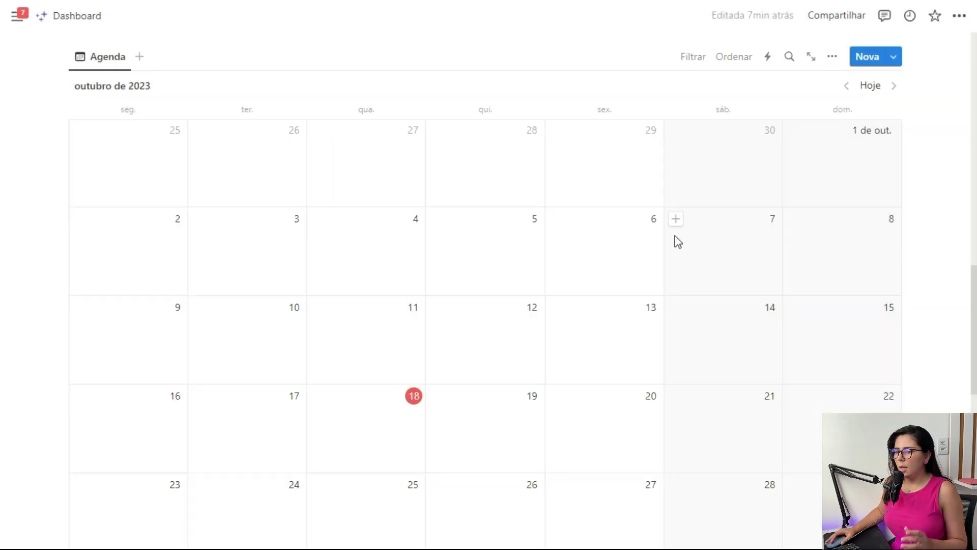
Create an agenda entry from the Reunião template, titled Reunião | YouTube, and close it.
{"action": "left_click", "coordinate": [894, 57]}
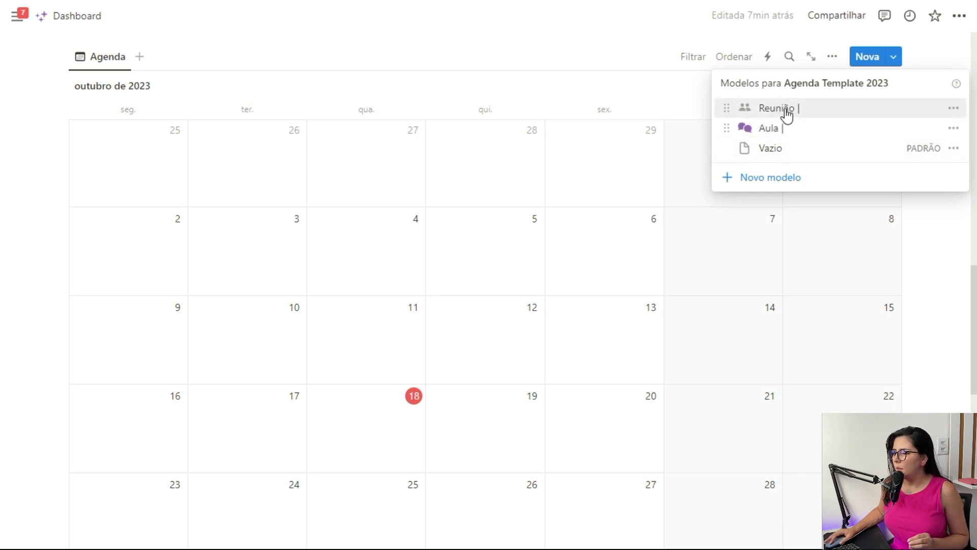
{"action": "left_click", "coordinate": [787, 116]}
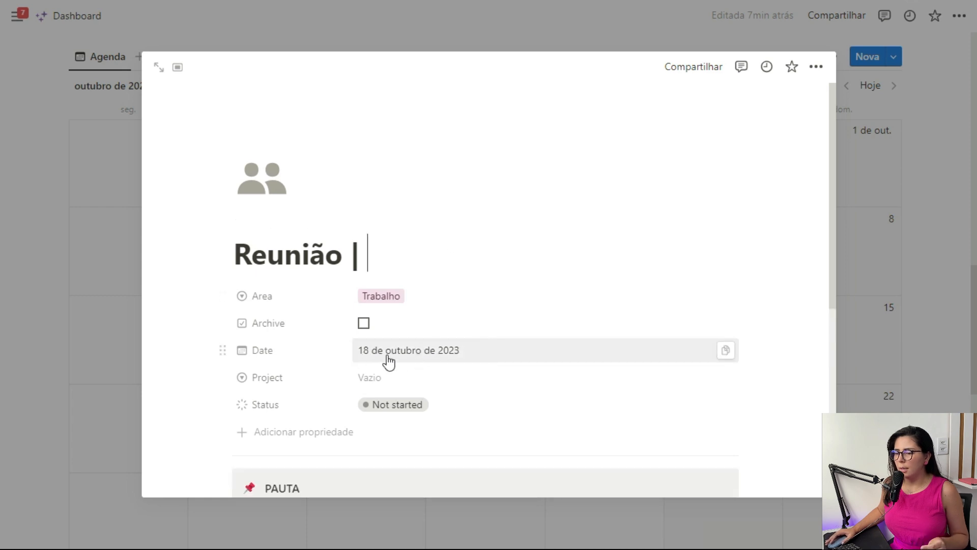
{"action": "scroll", "coordinate": [384, 356], "scroll_direction": "down", "scroll_amount": 4}
{"action": "scroll", "coordinate": [393, 355], "scroll_direction": "up", "scroll_amount": 4}
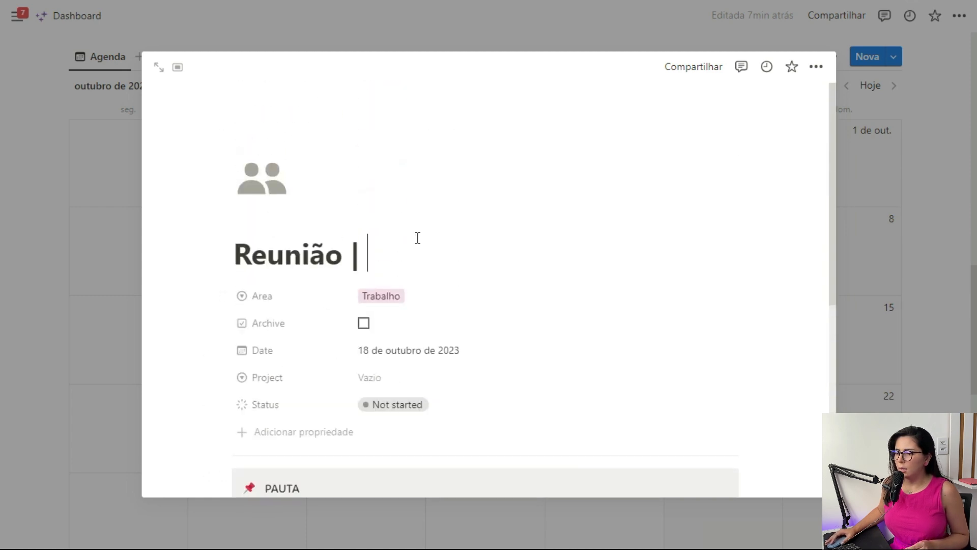
{"action": "left_click", "coordinate": [905, 122]}
Make the Reunião template repeat every week on Wednesday, created at 14:31, and save the recurrence.
{"action": "scroll", "coordinate": [890, 127], "scroll_direction": "down", "scroll_amount": 2}
{"action": "left_click", "coordinate": [894, 57]}
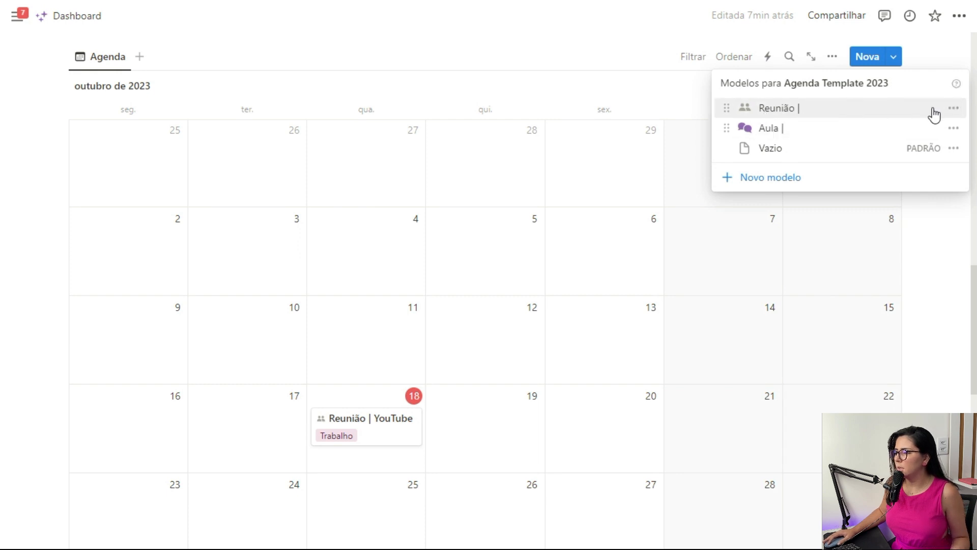
{"action": "left_click", "coordinate": [954, 108]}
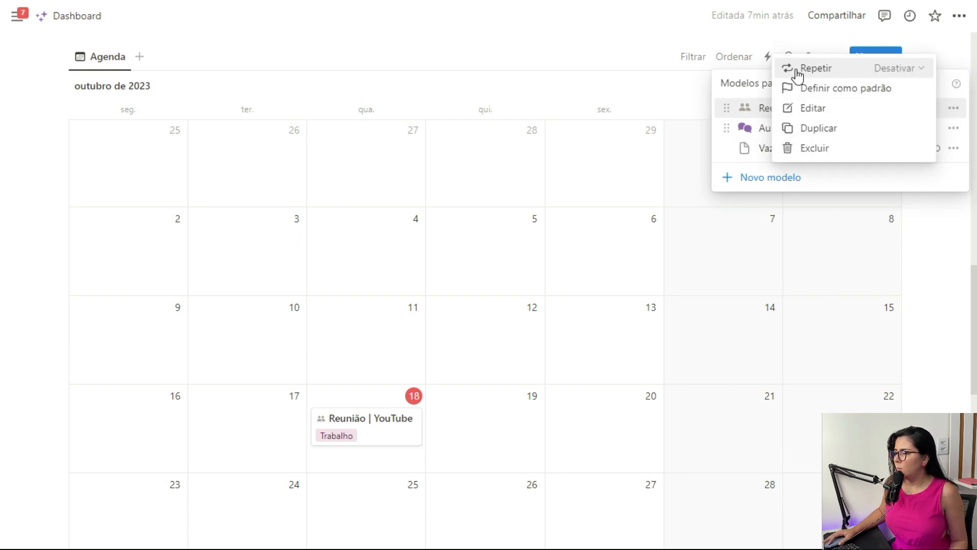
{"action": "left_click", "coordinate": [917, 71]}
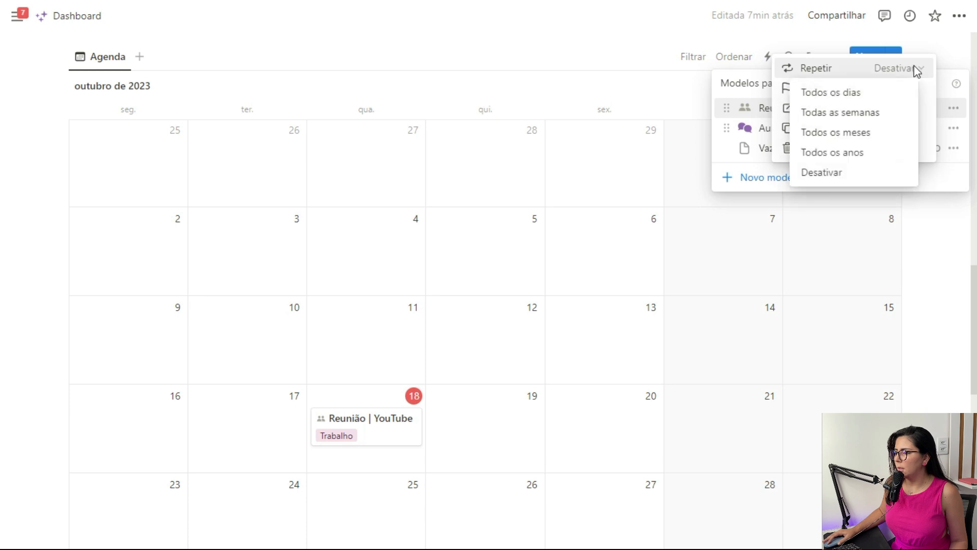
{"action": "left_click", "coordinate": [872, 113]}
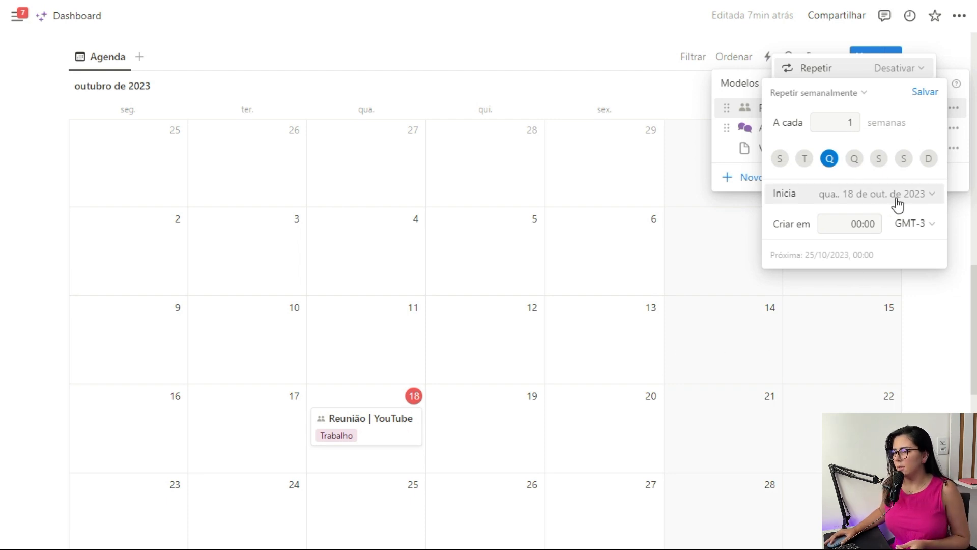
{"action": "left_click", "coordinate": [861, 223]}
{"action": "type", "text": "14:31"}
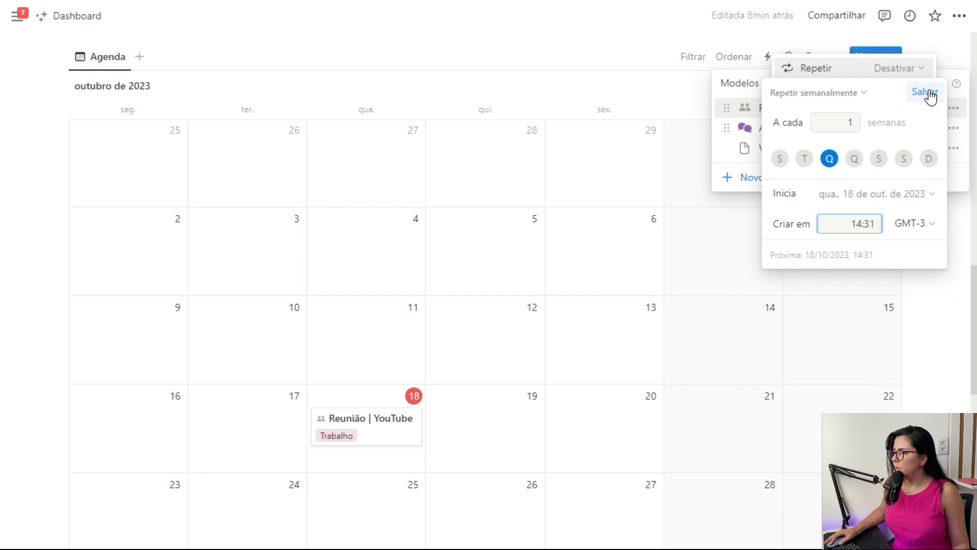
{"action": "left_click", "coordinate": [931, 95]}
{"action": "left_click", "coordinate": [956, 99]}
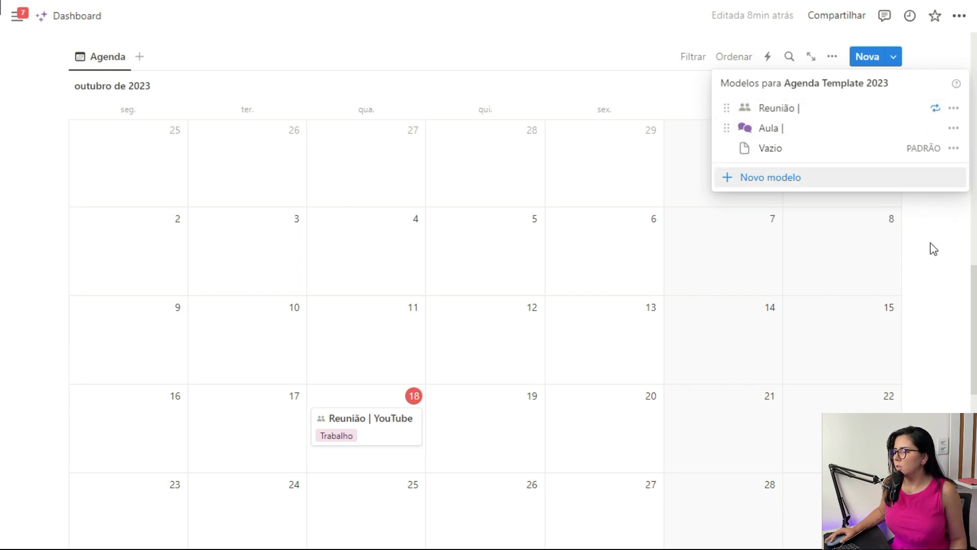
{"action": "left_click", "coordinate": [957, 236]}
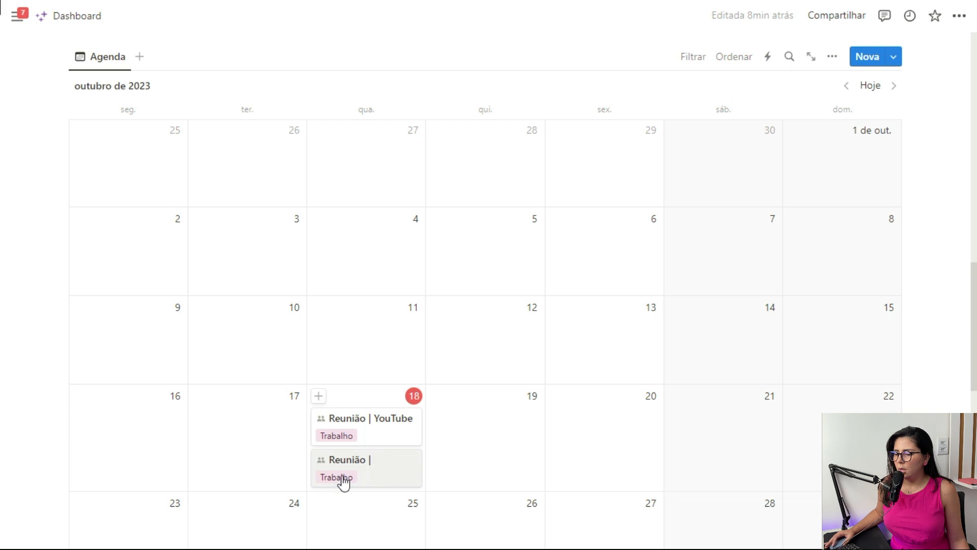
Open the second Reunião entry on 18 October, review its properties and content, and close it.
{"action": "left_click", "coordinate": [369, 472]}
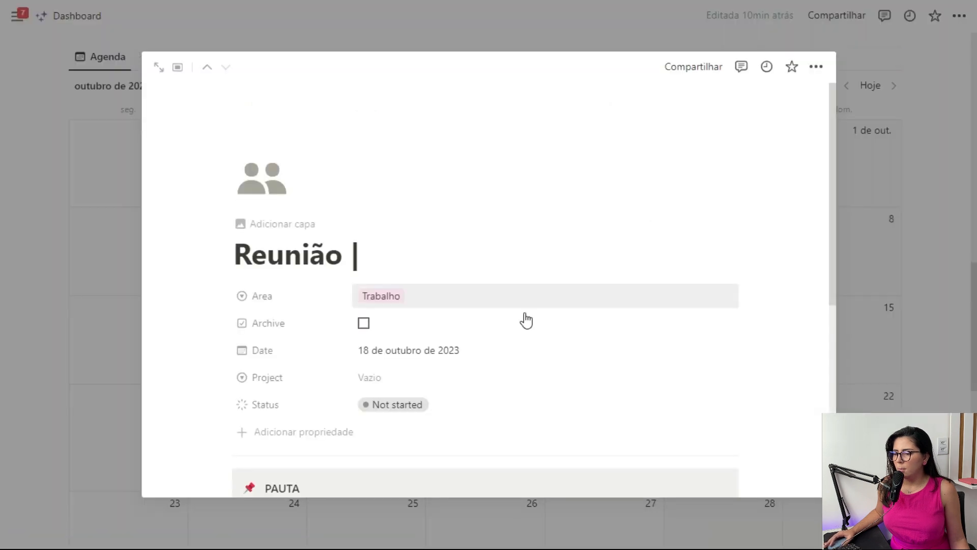
{"action": "scroll", "coordinate": [581, 301], "scroll_direction": "down", "scroll_amount": 4}
{"action": "scroll", "coordinate": [580, 301], "scroll_direction": "down", "scroll_amount": 3}
{"action": "scroll", "coordinate": [434, 338], "scroll_direction": "up", "scroll_amount": 7}
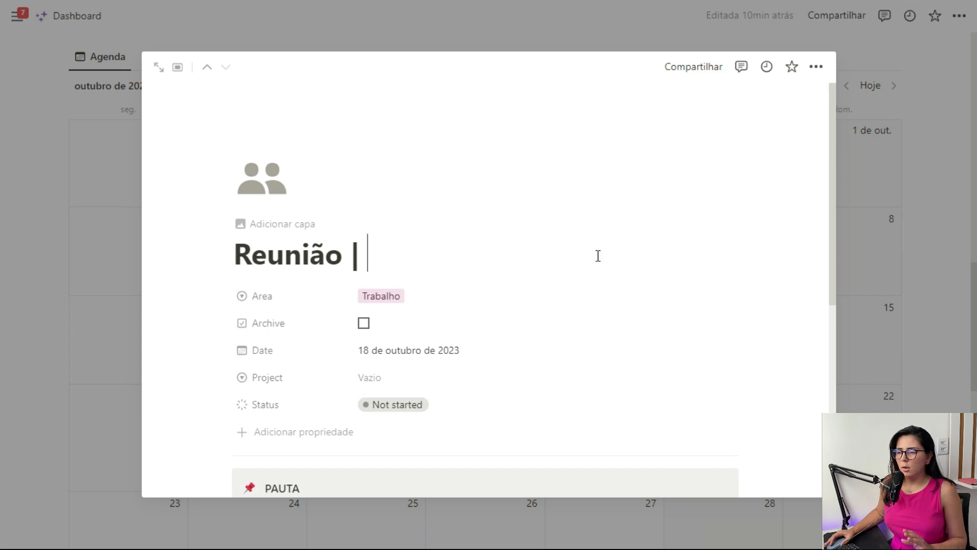
{"action": "left_click", "coordinate": [875, 275]}
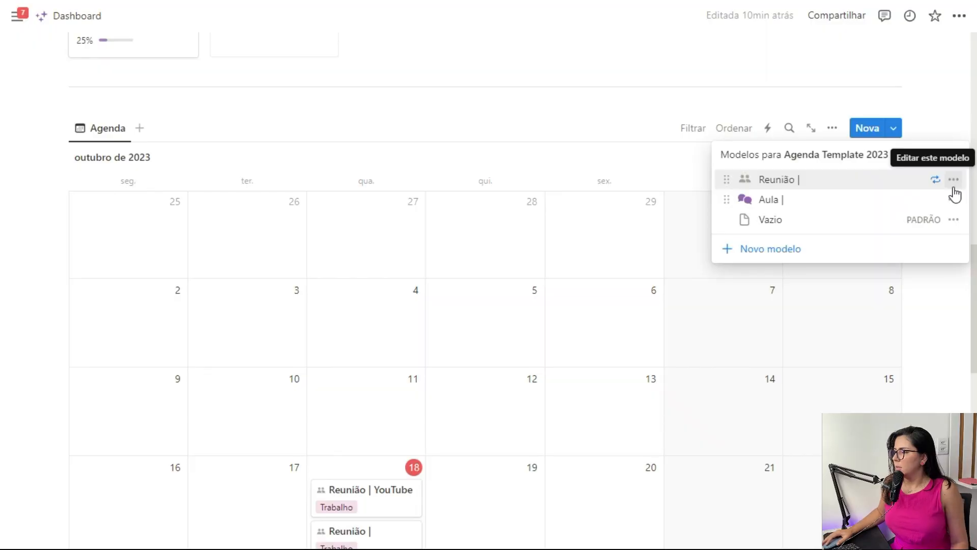
Turn off the weekly recurrence of the Reunião template and close the template list.
{"action": "left_click", "coordinate": [952, 181]}
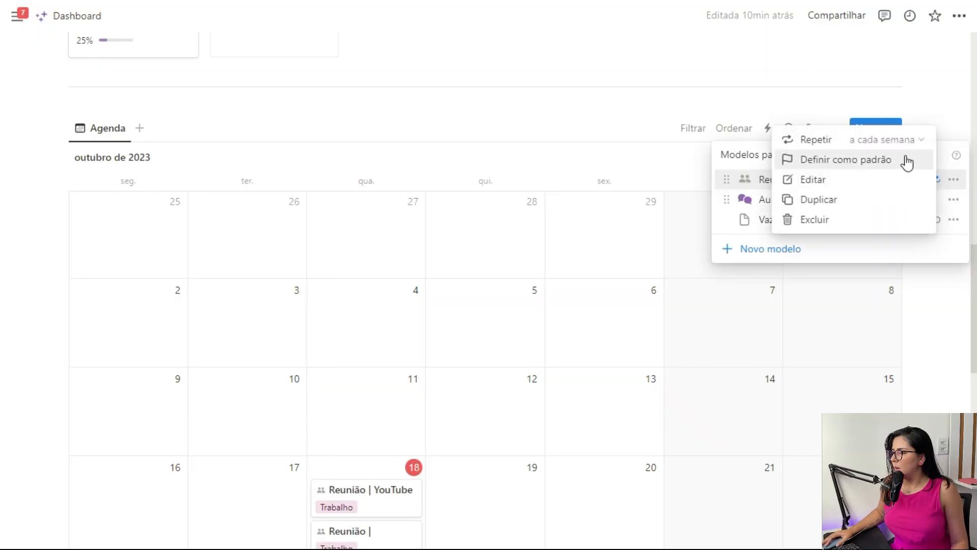
{"action": "left_click", "coordinate": [920, 142]}
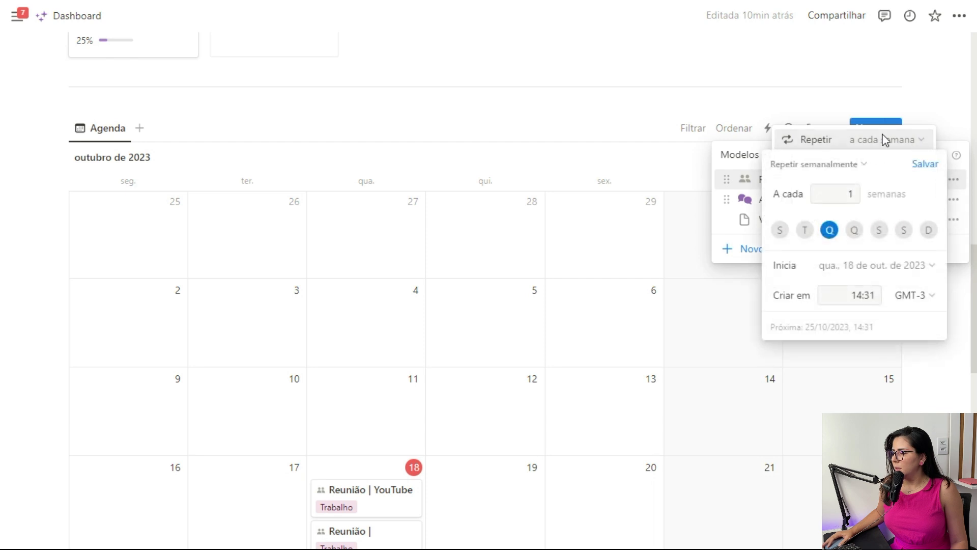
{"action": "left_click", "coordinate": [866, 165]}
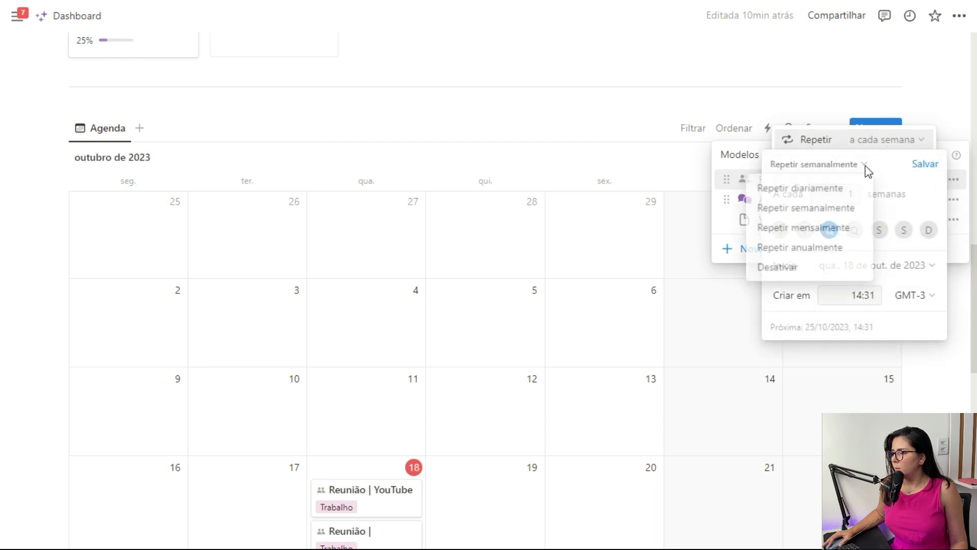
{"action": "left_click", "coordinate": [779, 271]}
{"action": "left_click", "coordinate": [955, 182]}
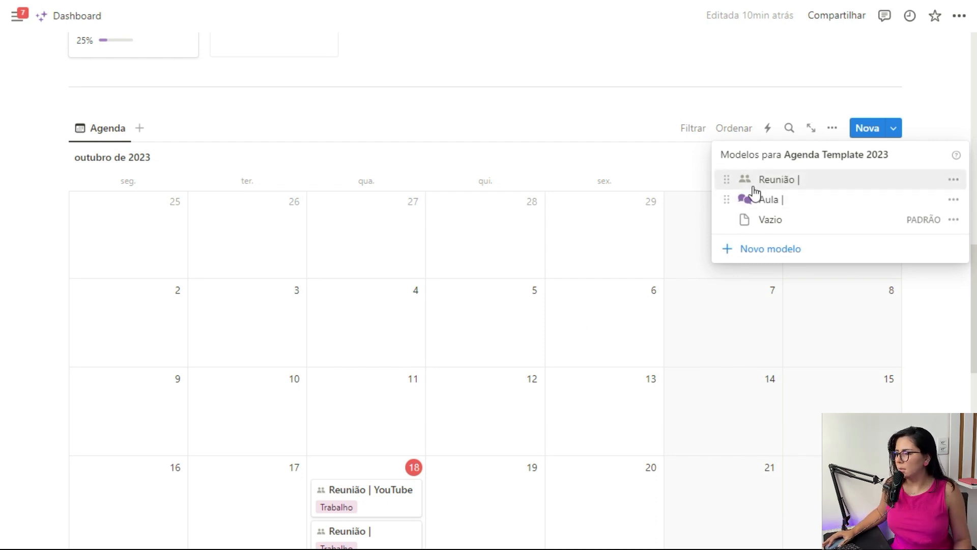
{"action": "left_click", "coordinate": [590, 249]}
Create a blank agenda entry on 19 October to view its template choices, close it and delete the entry.
{"action": "scroll", "coordinate": [481, 352], "scroll_direction": "down", "scroll_amount": 2}
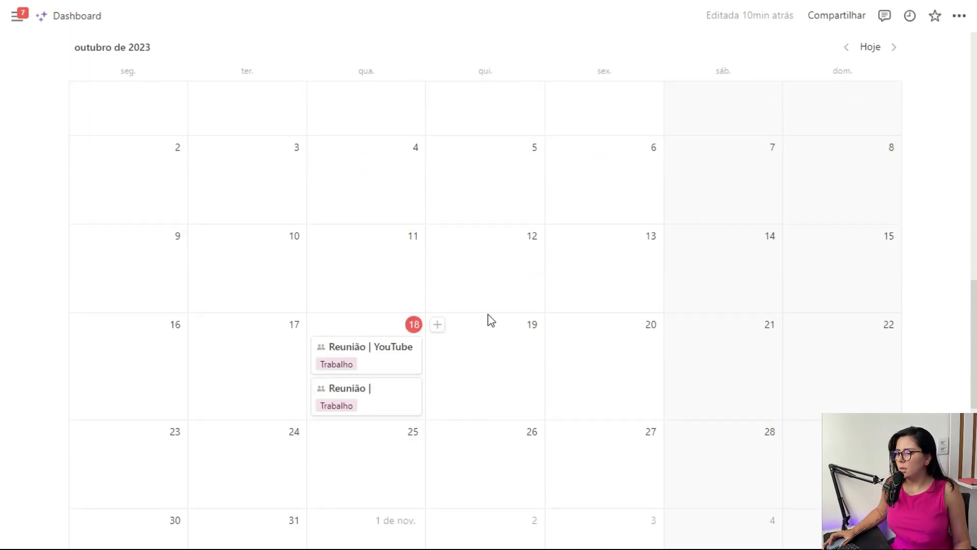
{"action": "left_click", "coordinate": [437, 326]}
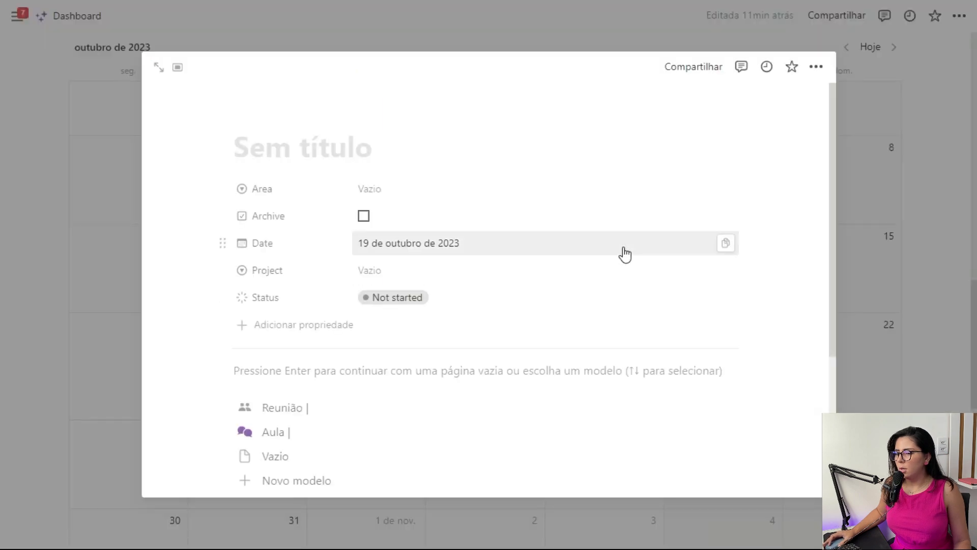
{"action": "scroll", "coordinate": [626, 255], "scroll_direction": "down", "scroll_amount": 2}
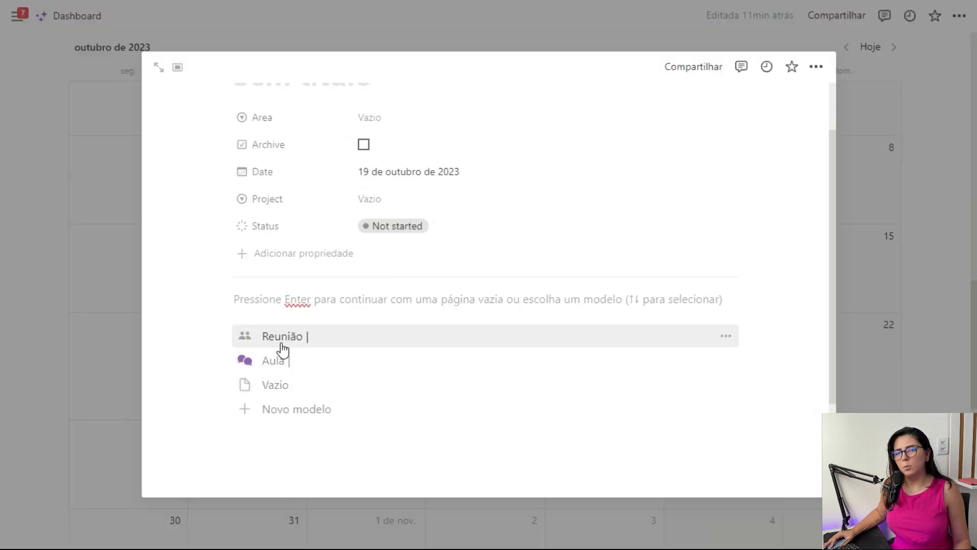
{"action": "key", "text": "Escape"}
{"action": "right_click", "coordinate": [527, 421]}
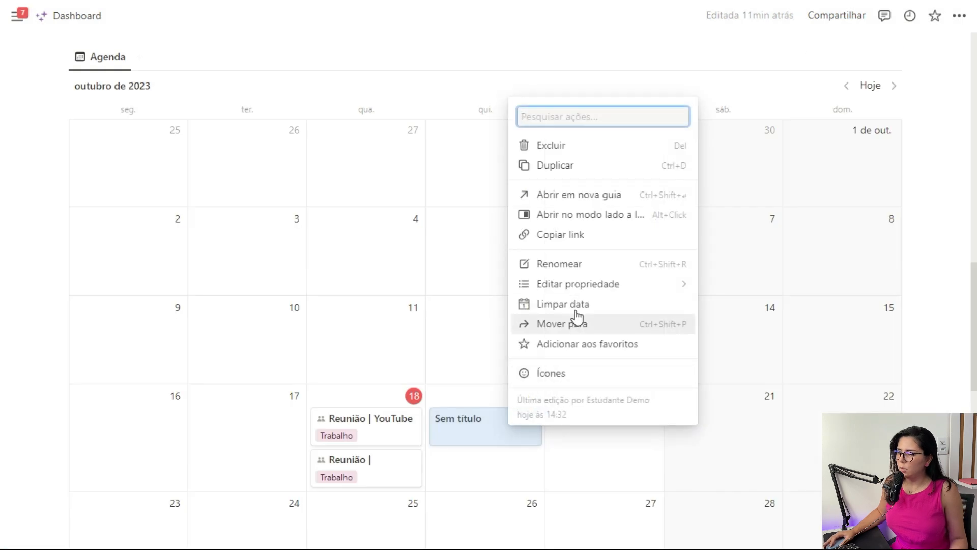
{"action": "left_click", "coordinate": [586, 147]}
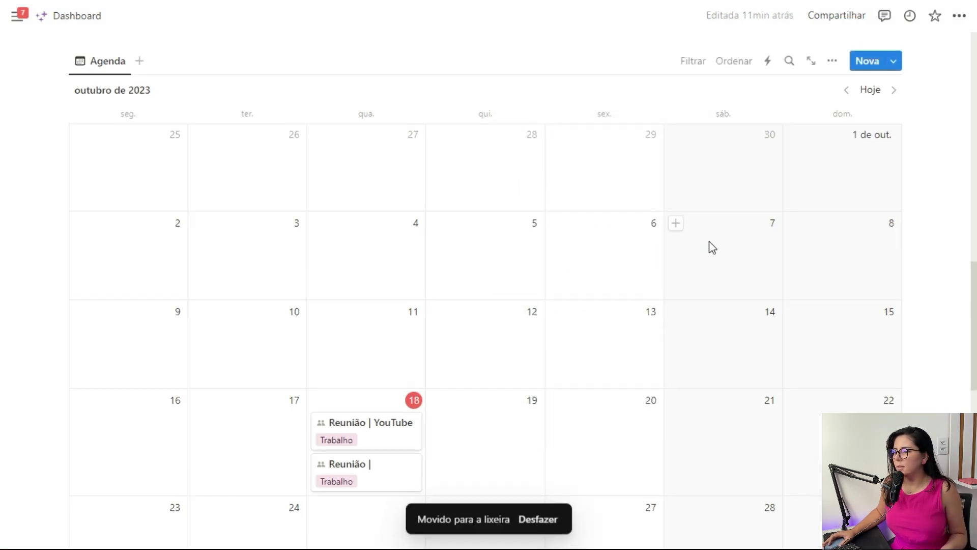
Delete both Reunião entries on 18 October from the agenda.
{"action": "scroll", "coordinate": [894, 70], "scroll_direction": "down", "scroll_amount": 1}
{"action": "left_click", "coordinate": [893, 61]}
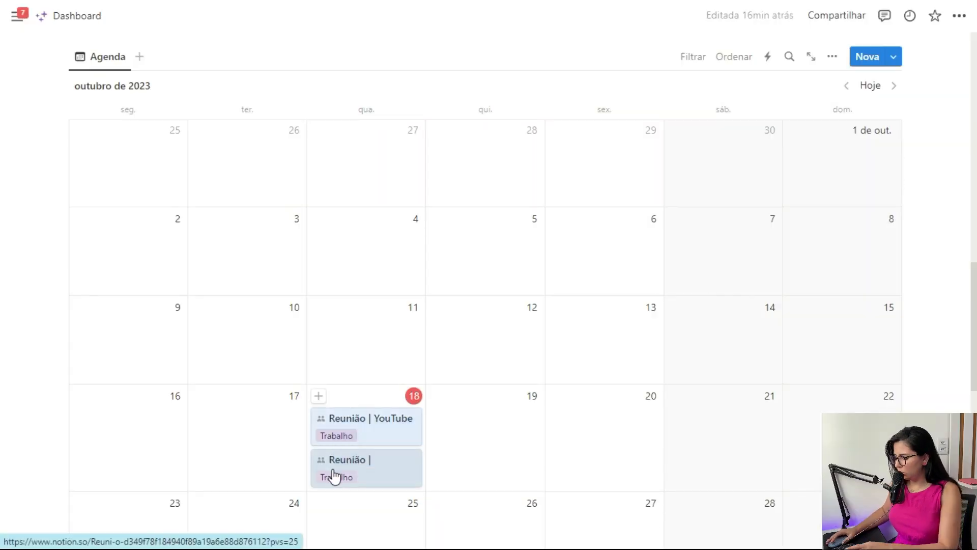
{"action": "key", "text": "Delete"}
Insert a Botão block on a new line directly above the Agenda calendar.
{"action": "scroll", "coordinate": [285, 428], "scroll_direction": "up", "scroll_amount": 3}
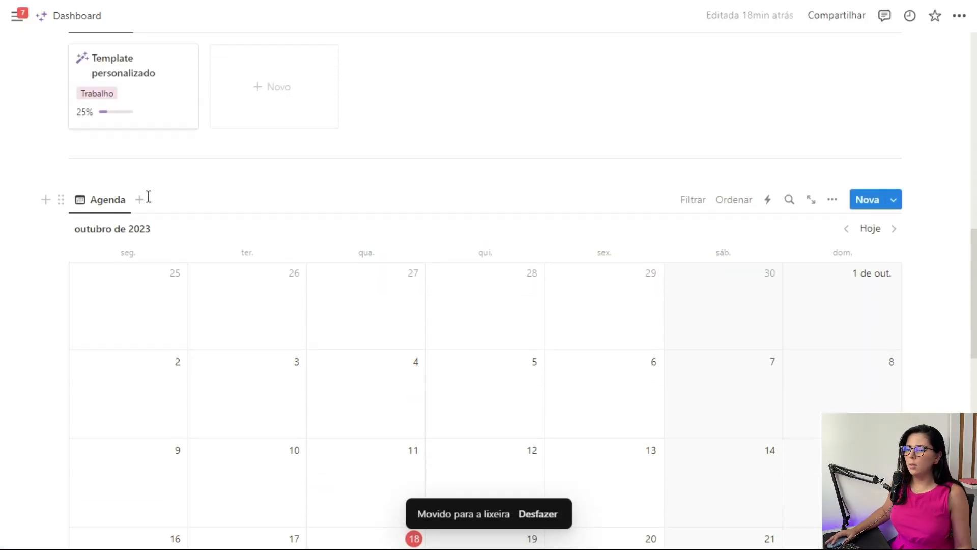
{"action": "left_click", "coordinate": [136, 182]}
{"action": "key", "text": "Return"}
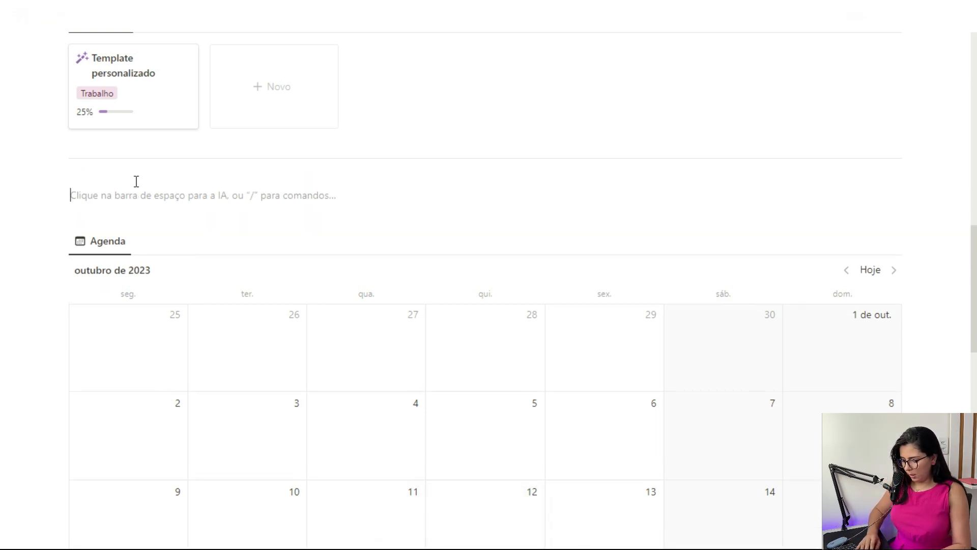
{"action": "type", "text": "/bo"}
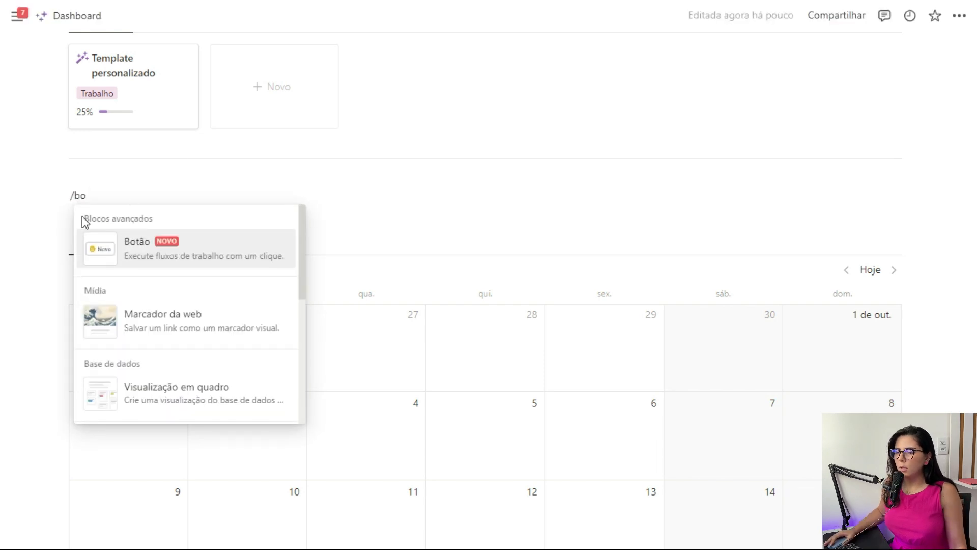
{"action": "left_click", "coordinate": [154, 257]}
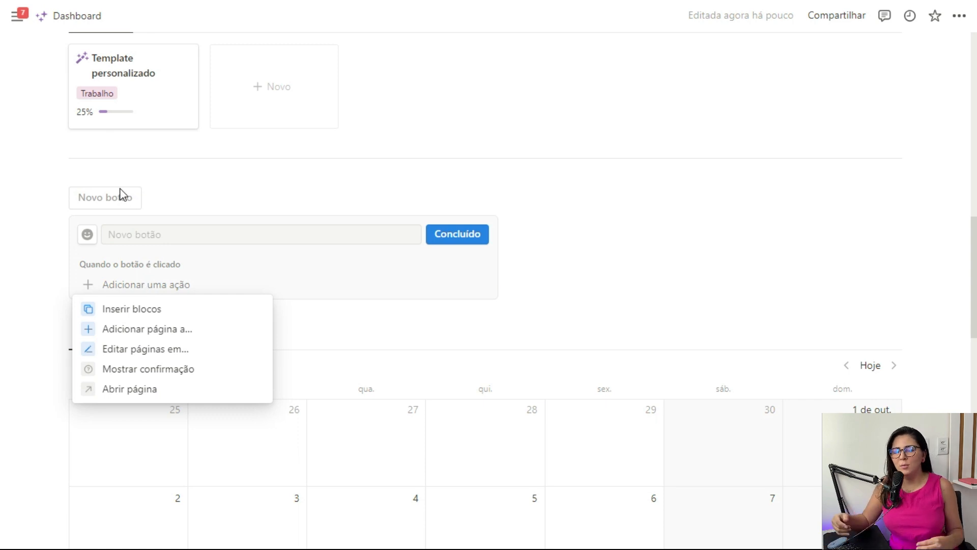
Give the button an Inserir blocos action containing the to-do items Tarefa 1, Tarefa 2 and Tarefa 3.
{"action": "left_click", "coordinate": [157, 314]}
{"action": "left_click", "coordinate": [184, 328]}
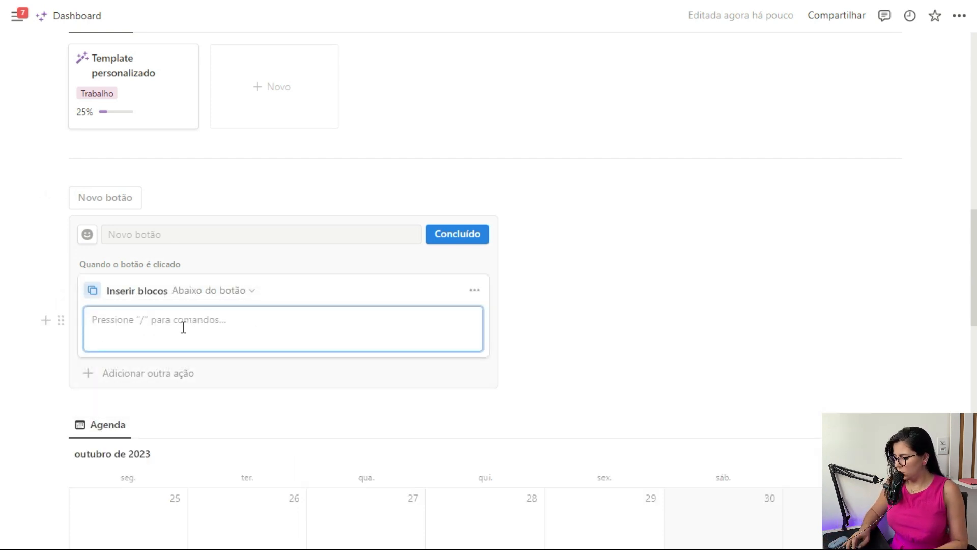
{"action": "type", "text": "[]"}
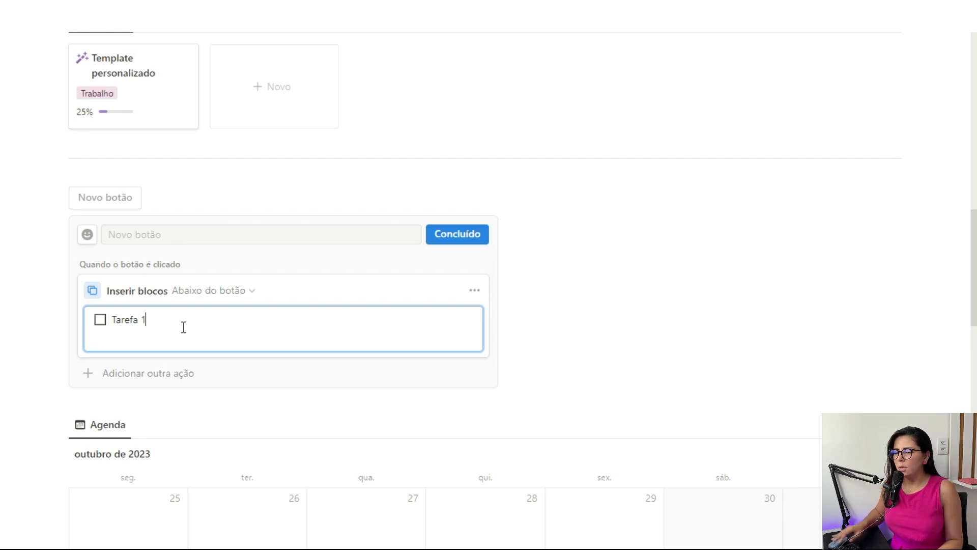
{"action": "left_click", "coordinate": [63, 321]}
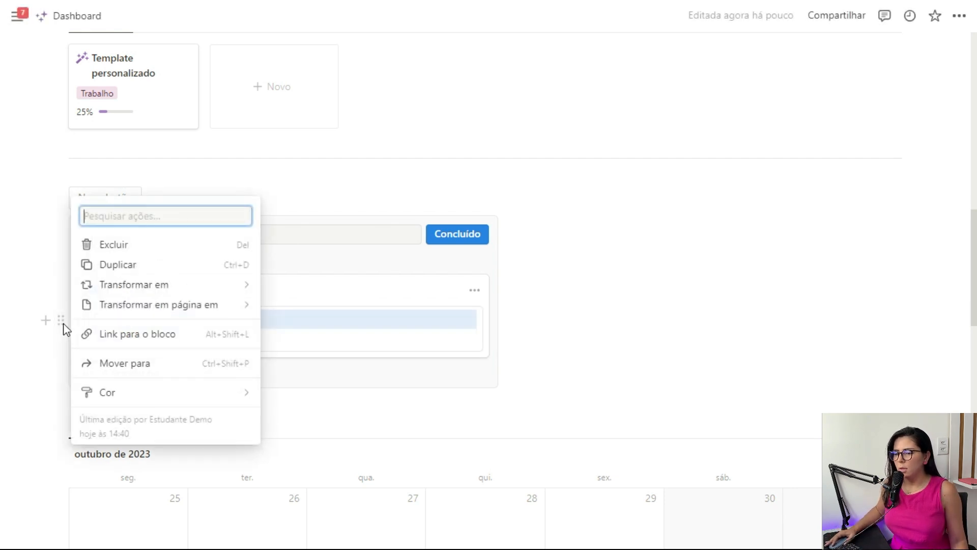
{"action": "left_click", "coordinate": [133, 264]}
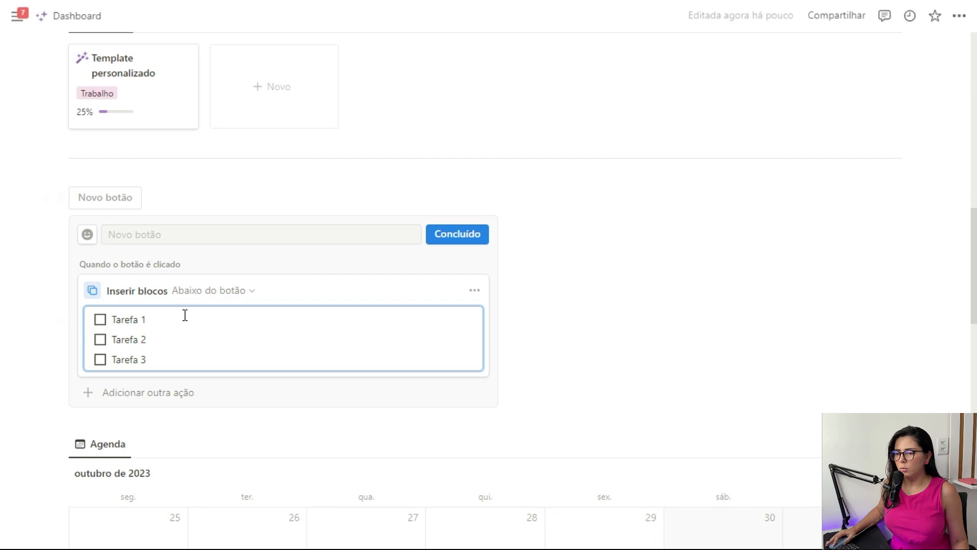
Name the button Novas tarefas and save its configuration.
{"action": "left_click", "coordinate": [306, 234]}
{"action": "type", "text": "Novas tarefas"}
{"action": "left_click", "coordinate": [449, 241]}
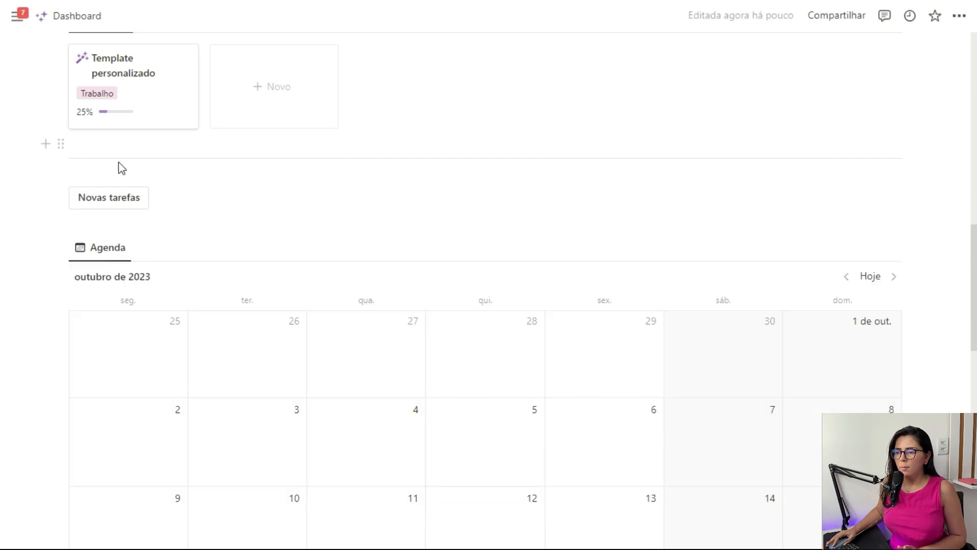
Run the Novas tarefas button once, then delete the three to-do items it inserts.
{"action": "left_click", "coordinate": [105, 201]}
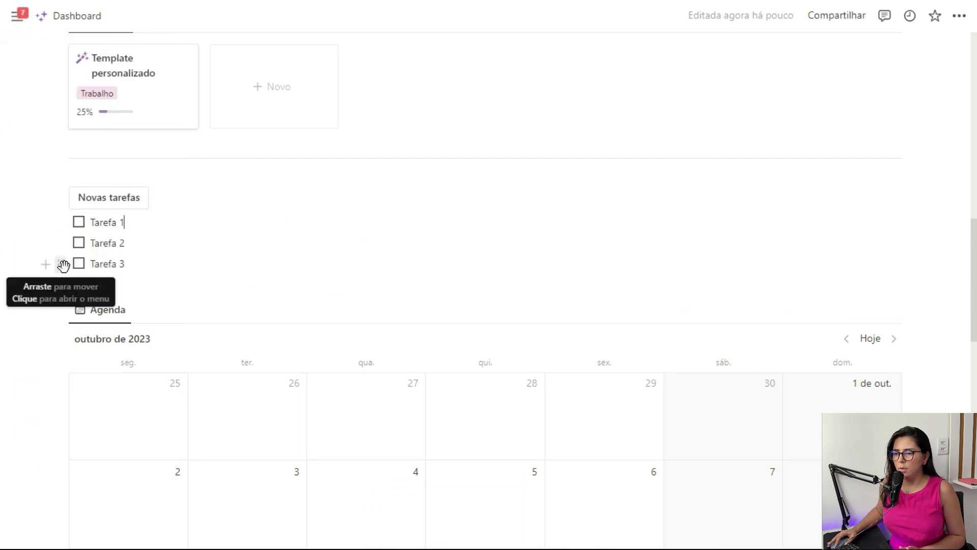
{"action": "mouse_move", "coordinate": [62, 264]}
{"action": "left_mouse_down"}
{"action": "mouse_move", "coordinate": [89, 267]}
{"action": "mouse_move", "coordinate": [78, 270]}
{"action": "left_mouse_up"}
{"action": "left_click_drag", "start_coordinate": [64, 196], "coordinate": [80, 179]}
{"action": "mouse_move", "coordinate": [61, 305]}
{"action": "left_mouse_down"}
{"action": "mouse_move", "coordinate": [74, 295]}
{"action": "mouse_move", "coordinate": [77, 315]}
{"action": "left_mouse_up"}
{"action": "left_click_drag", "start_coordinate": [105, 272], "coordinate": [135, 210]}
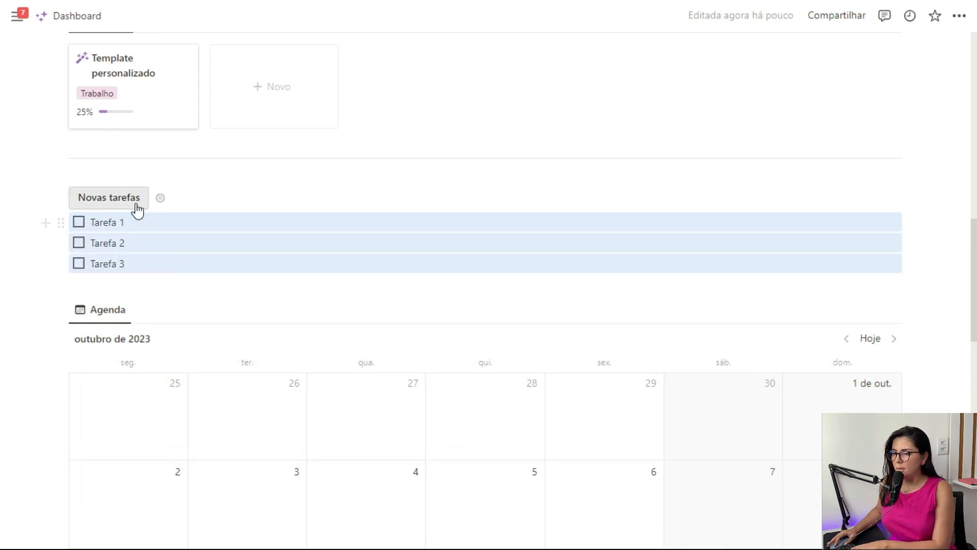
{"action": "key", "text": "Delete"}
Reopen the Novas tarefas button's settings and delete its Inserir blocos action.
{"action": "left_click", "coordinate": [161, 198]}
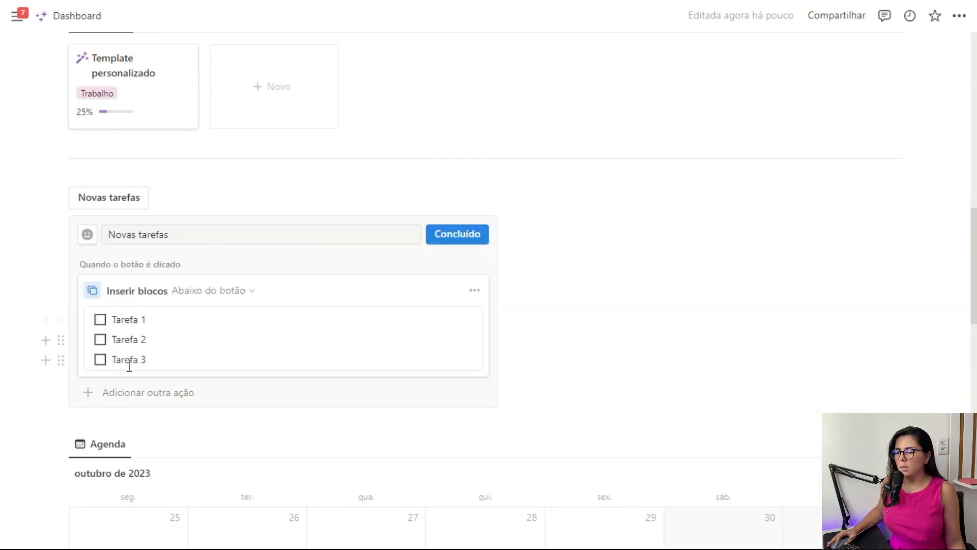
{"action": "left_click", "coordinate": [474, 289]}
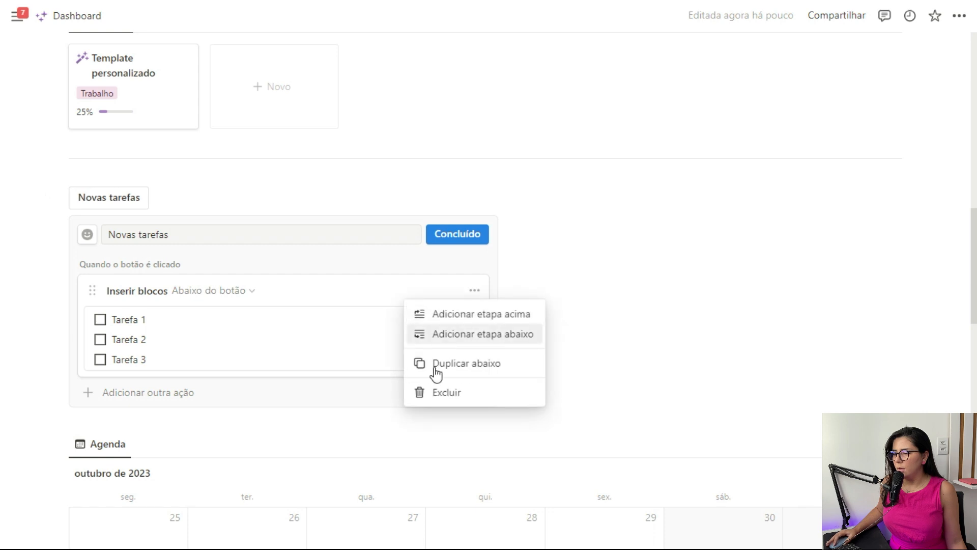
{"action": "left_click", "coordinate": [437, 393]}
{"action": "left_click", "coordinate": [143, 288]}
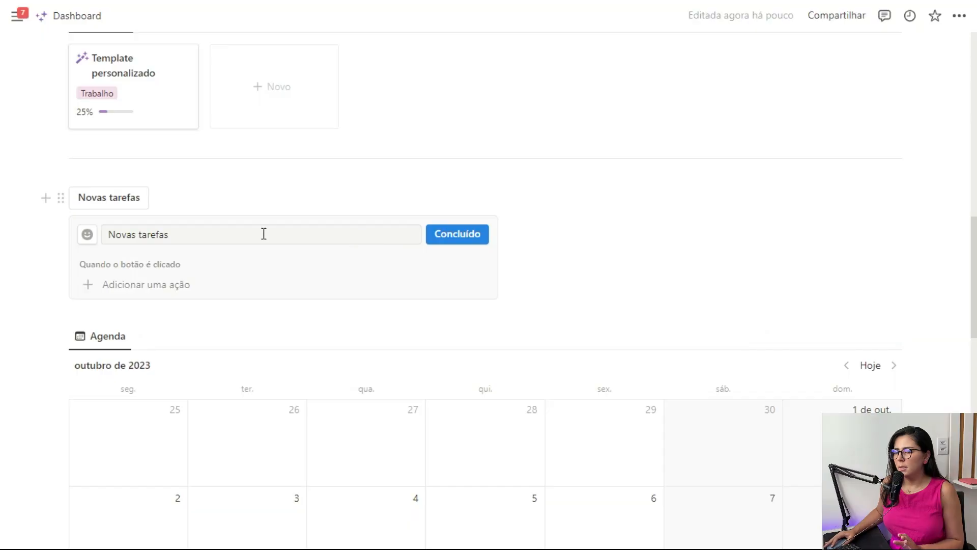
Rename the button as Nova Aula and give it a purple apple icon.
{"action": "double_click", "coordinate": [263, 232]}
{"action": "key", "text": "BackSpace"}
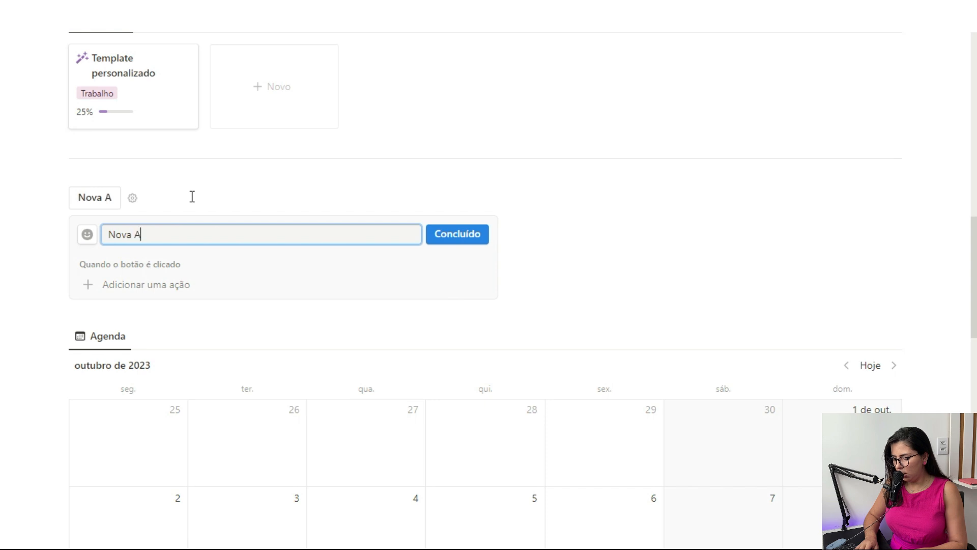
{"action": "type", "text": "Aula"}
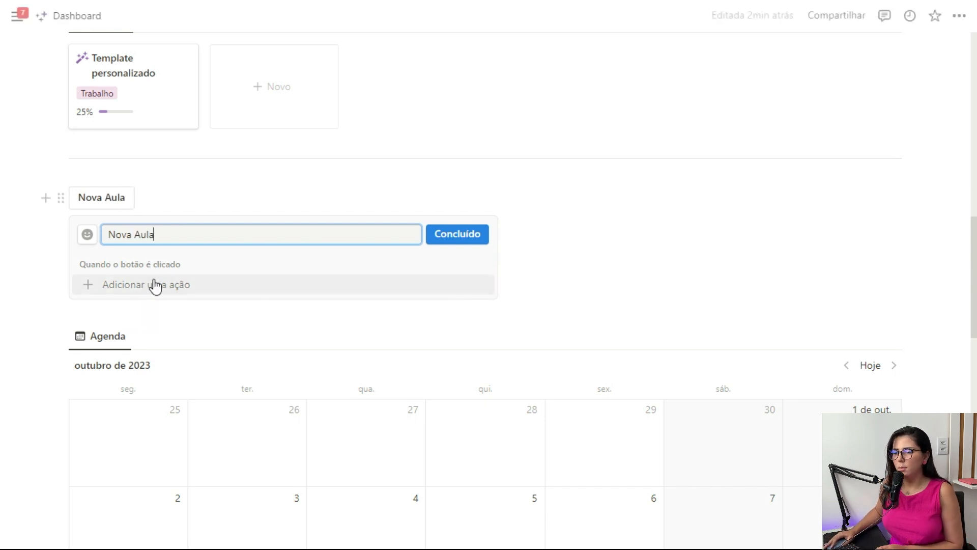
{"action": "left_click", "coordinate": [87, 234]}
{"action": "left_click", "coordinate": [74, 422]}
{"action": "left_click", "coordinate": [74, 472]}
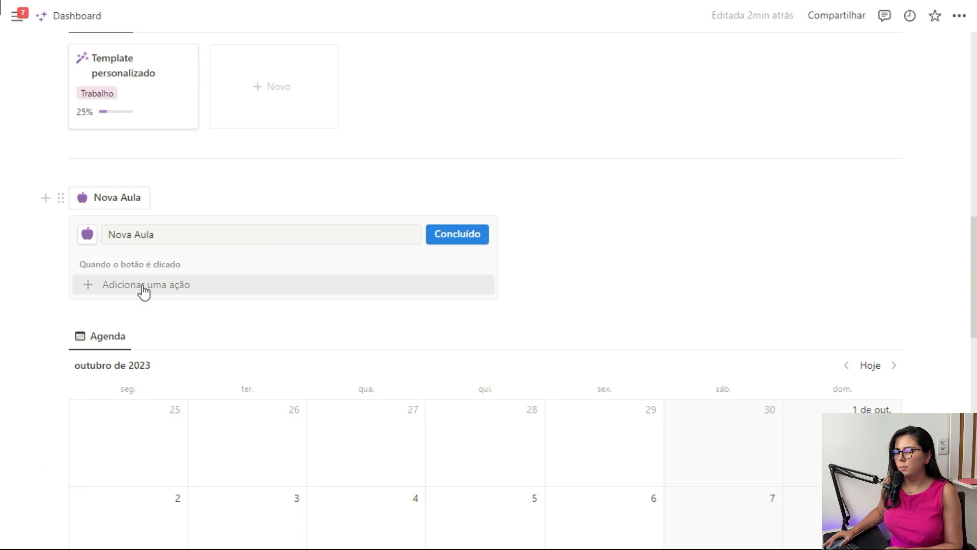
Add an Adicionar página a action to the Nova Aula button.
{"action": "left_click", "coordinate": [144, 290]}
{"action": "left_click", "coordinate": [154, 329]}
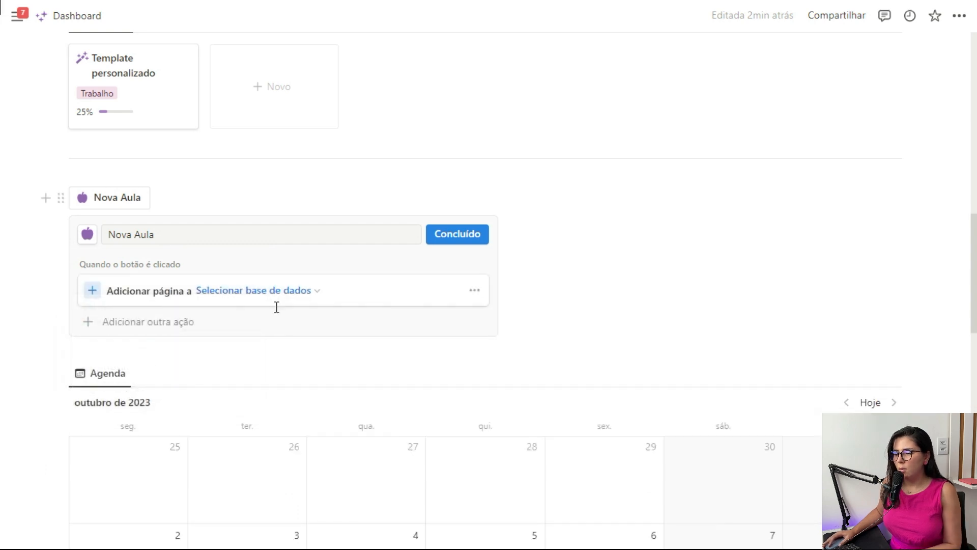
Show the database title above the Agenda calendar through its layout settings.
{"action": "scroll", "coordinate": [213, 459], "scroll_direction": "down", "scroll_amount": 3}
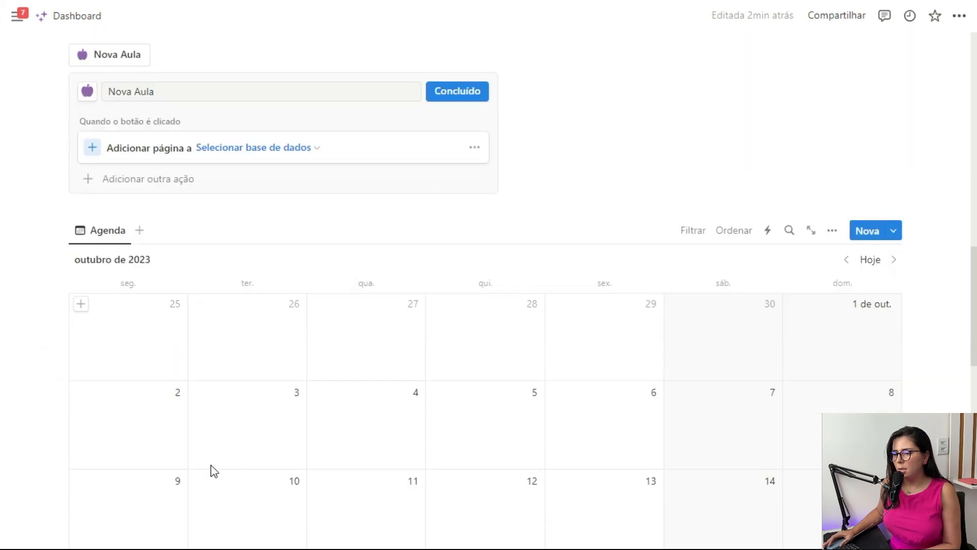
{"action": "left_click", "coordinate": [831, 237]}
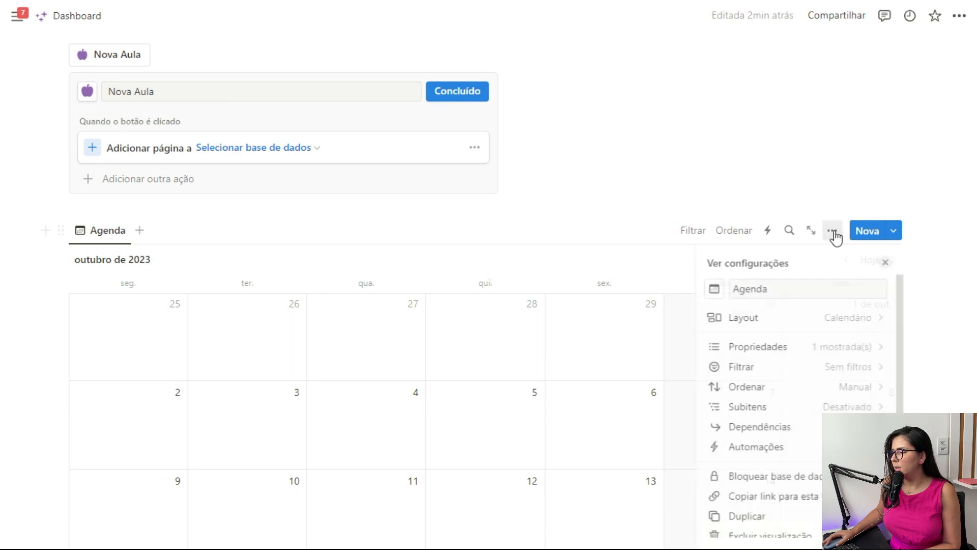
{"action": "left_click", "coordinate": [808, 317]}
{"action": "left_click", "coordinate": [875, 425]}
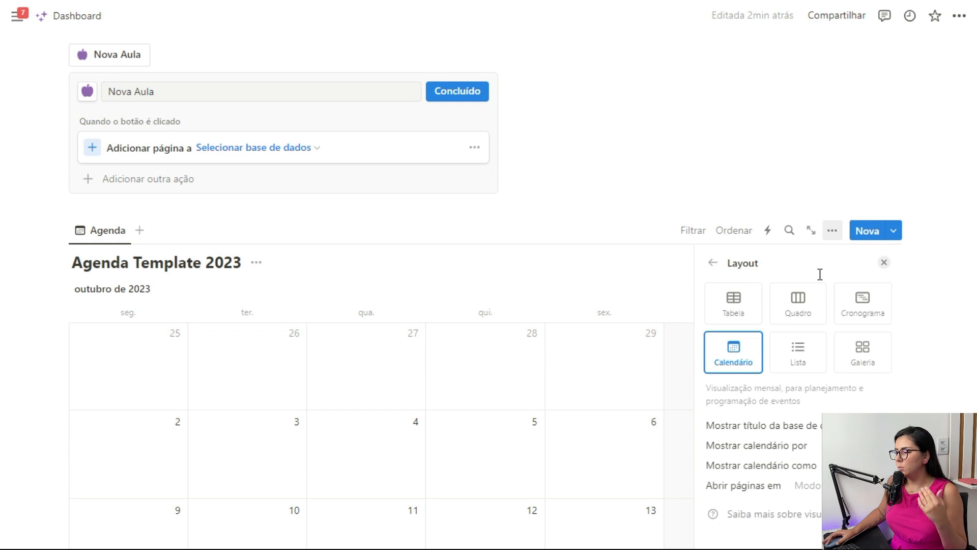
{"action": "left_click", "coordinate": [885, 262]}
Set the Nova Aula action's target database to Agenda Template 2023 and remove the Title property from the action.
{"action": "left_click", "coordinate": [274, 148]}
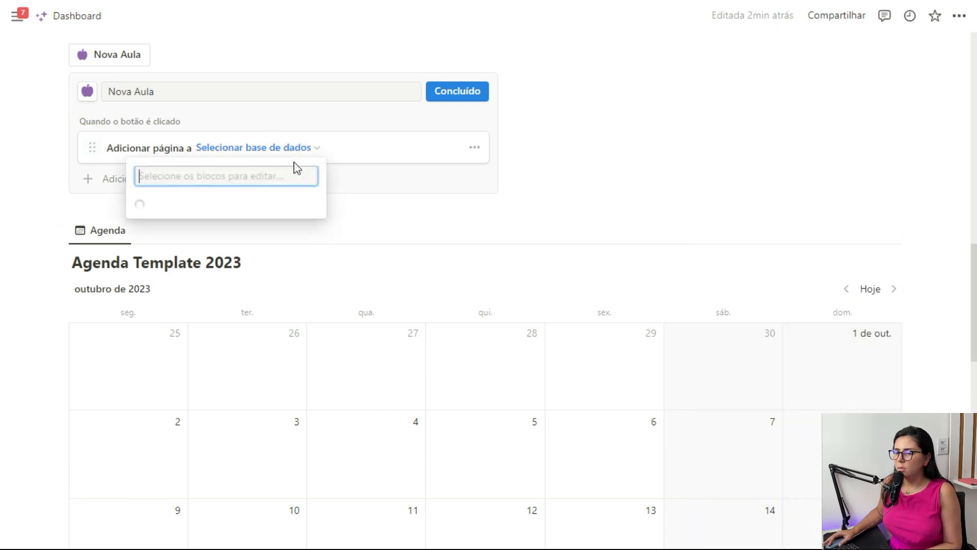
{"action": "left_click", "coordinate": [209, 261]}
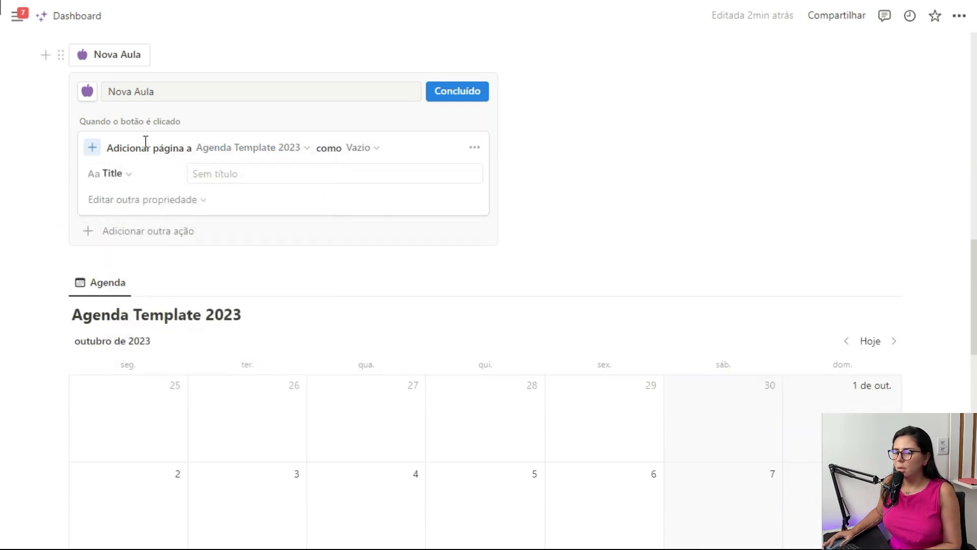
{"action": "left_click", "coordinate": [113, 174]}
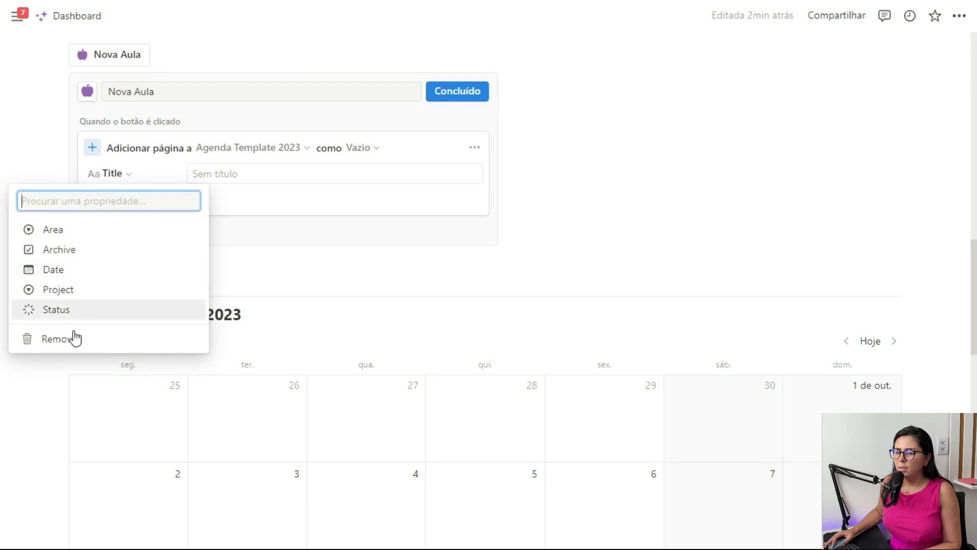
{"action": "left_click", "coordinate": [249, 172]}
{"action": "left_click", "coordinate": [131, 175]}
{"action": "left_click", "coordinate": [236, 172]}
{"action": "left_click", "coordinate": [306, 178]}
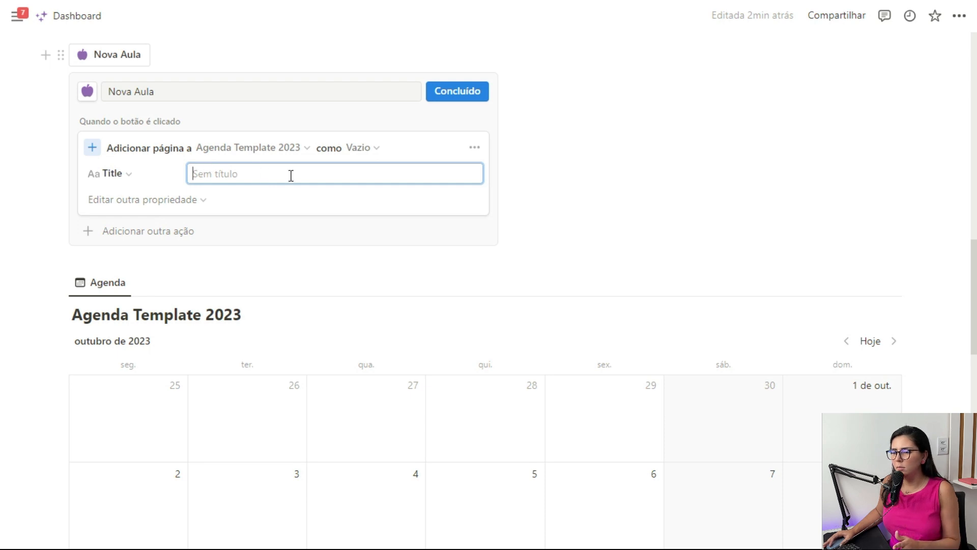
{"action": "left_click", "coordinate": [139, 174]}
{"action": "left_click", "coordinate": [71, 338]}
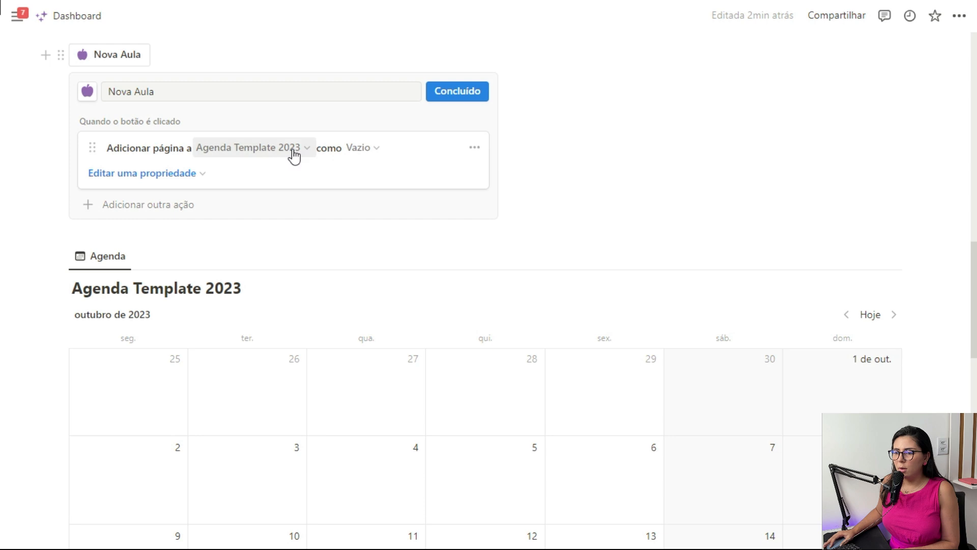
Add the Area property to the Nova Aula button's action with the value Estudos.
{"action": "left_click", "coordinate": [375, 149]}
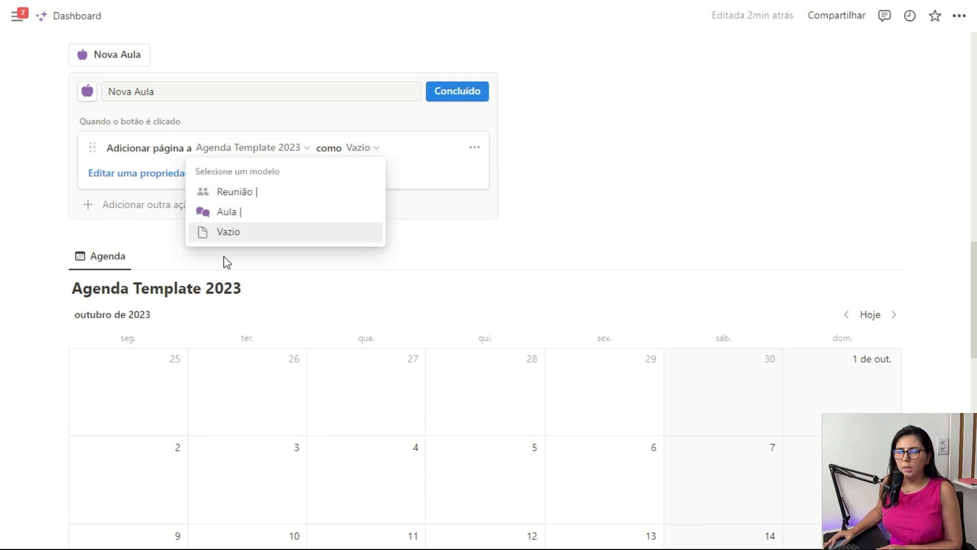
{"action": "left_click", "coordinate": [414, 154]}
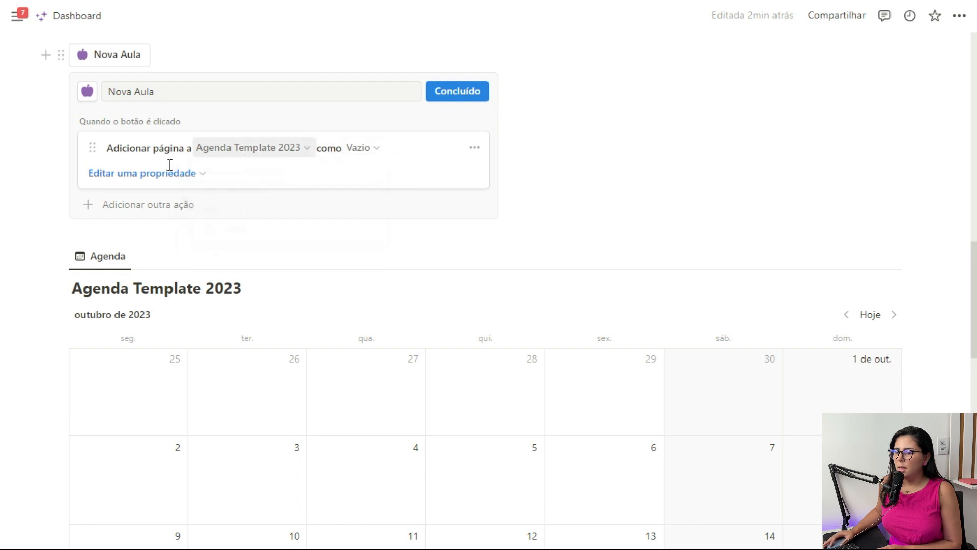
{"action": "left_click", "coordinate": [132, 178]}
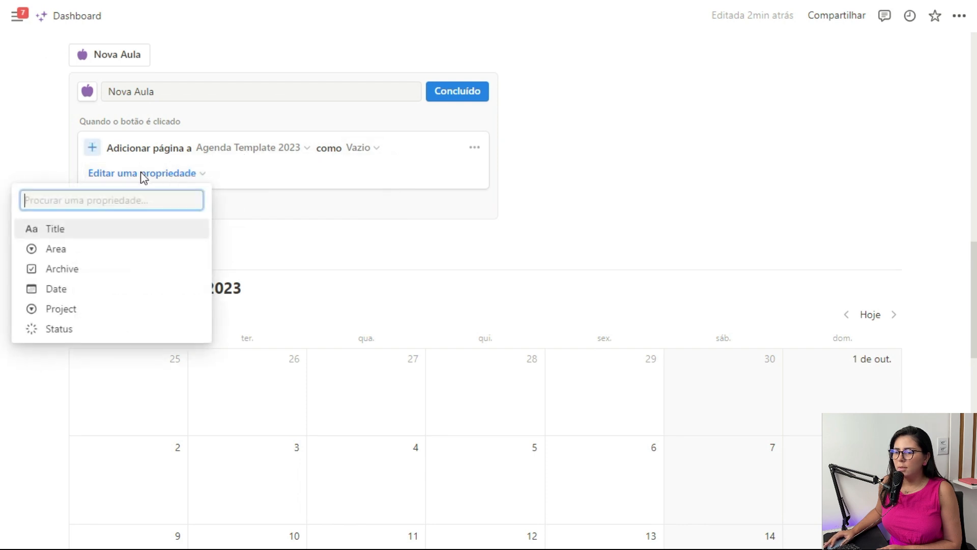
{"action": "left_click", "coordinate": [87, 252]}
{"action": "left_click", "coordinate": [283, 177]}
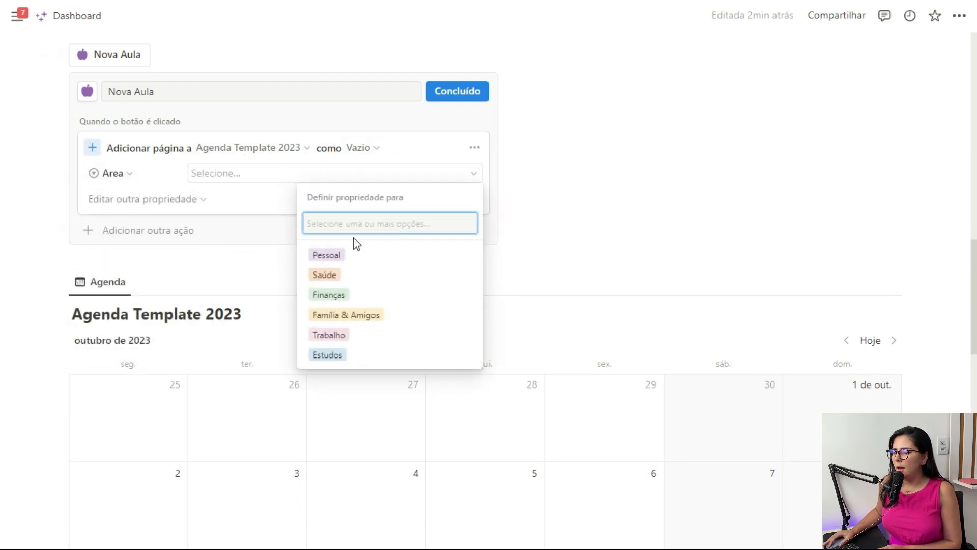
{"action": "left_click", "coordinate": [328, 354]}
Add the Date property to the same action and set it to Hoje.
{"action": "left_click", "coordinate": [191, 198]}
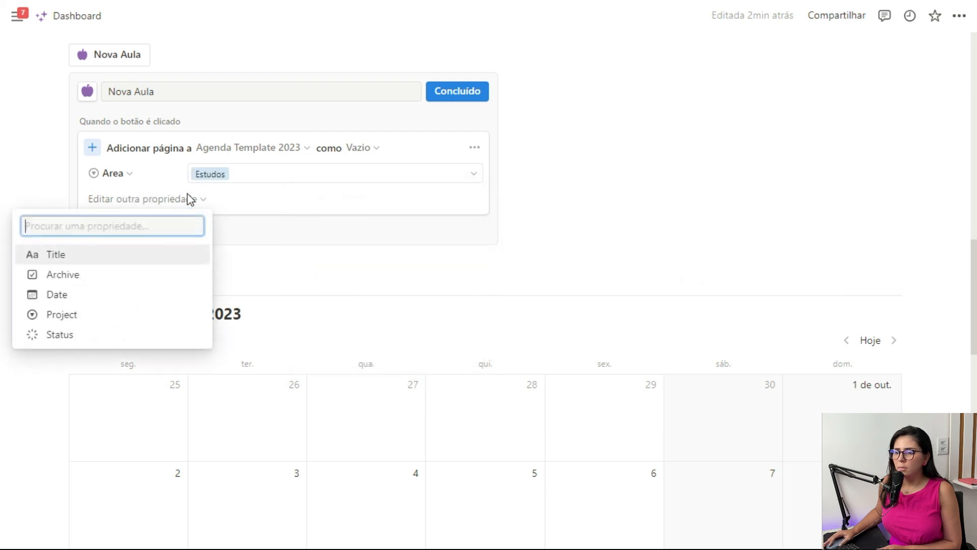
{"action": "left_click", "coordinate": [90, 294]}
{"action": "left_click", "coordinate": [326, 206]}
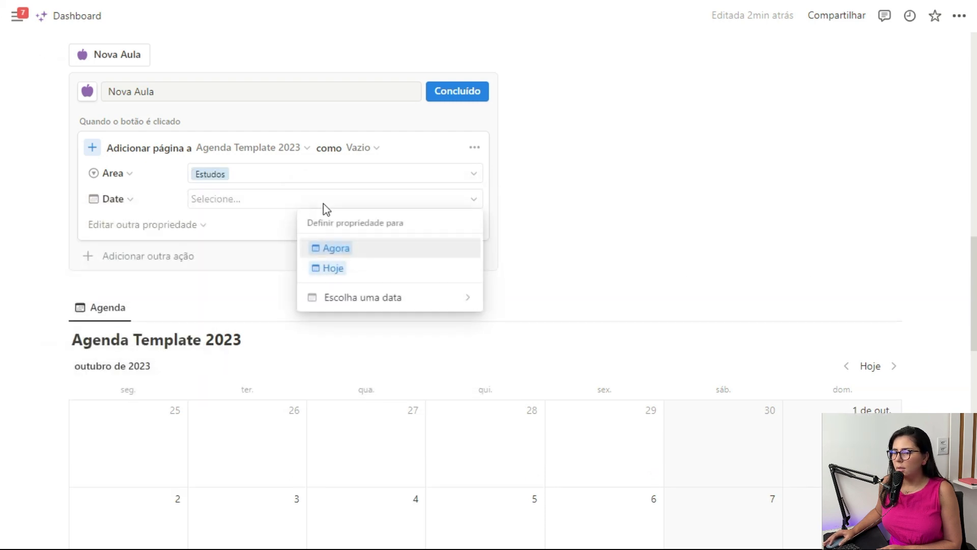
{"action": "left_click", "coordinate": [326, 268]}
{"action": "left_click", "coordinate": [140, 226]}
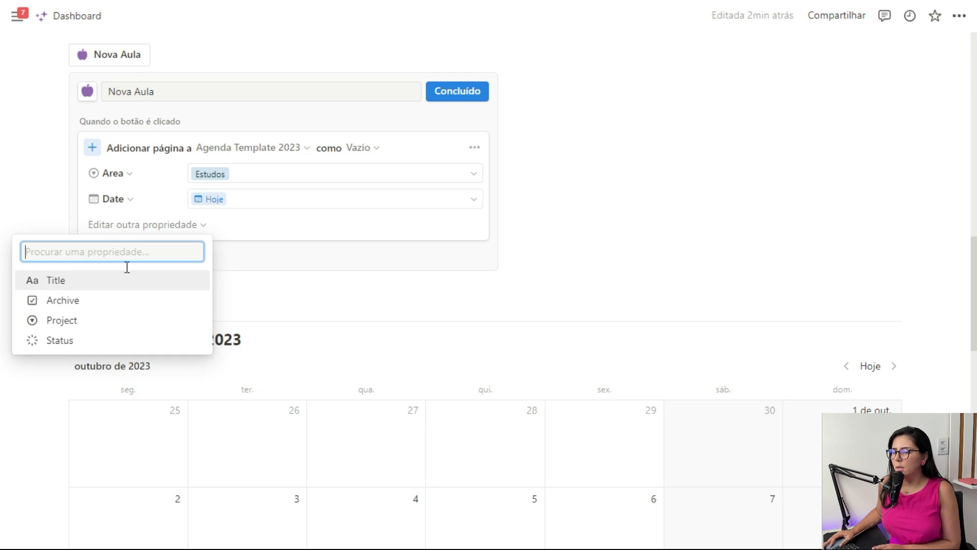
{"action": "left_click", "coordinate": [261, 218]}
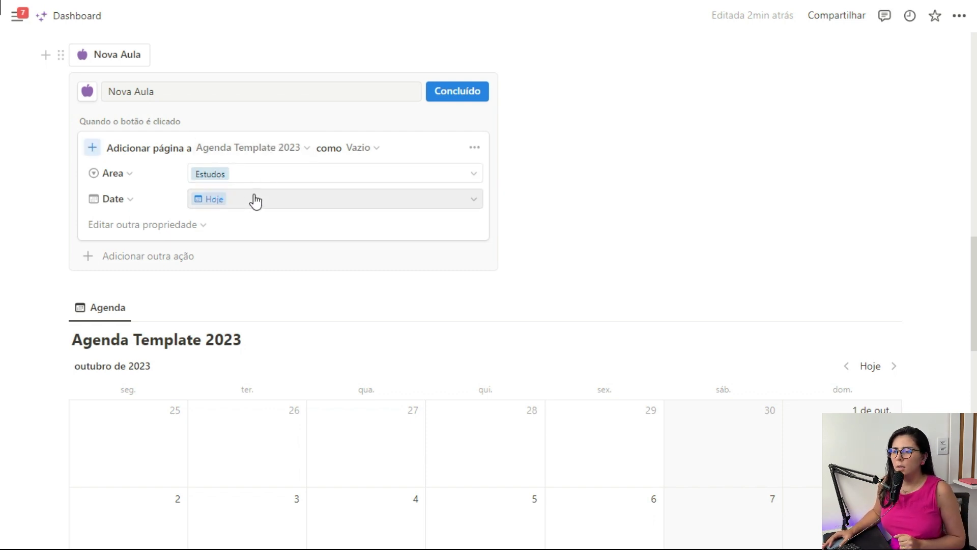
Set the action's page template to Aula | and save the Nova Aula button.
{"action": "left_click", "coordinate": [376, 148]}
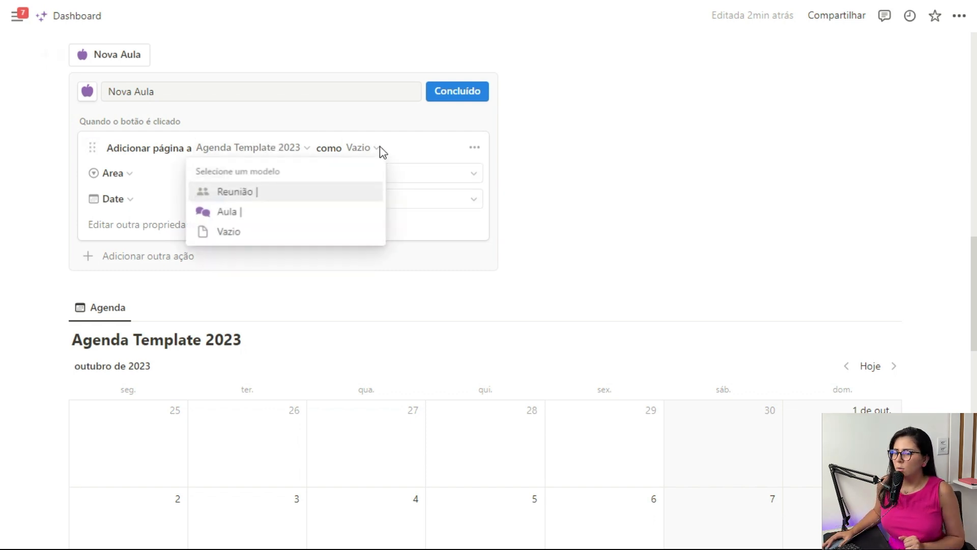
{"action": "left_click", "coordinate": [254, 213]}
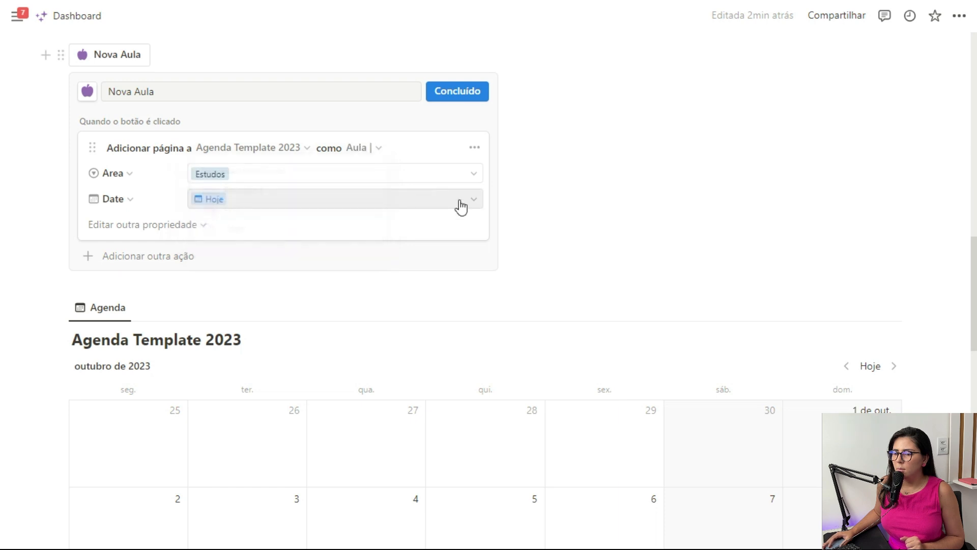
{"action": "scroll", "coordinate": [428, 173], "scroll_direction": "up", "scroll_amount": 1}
{"action": "left_click", "coordinate": [457, 162]}
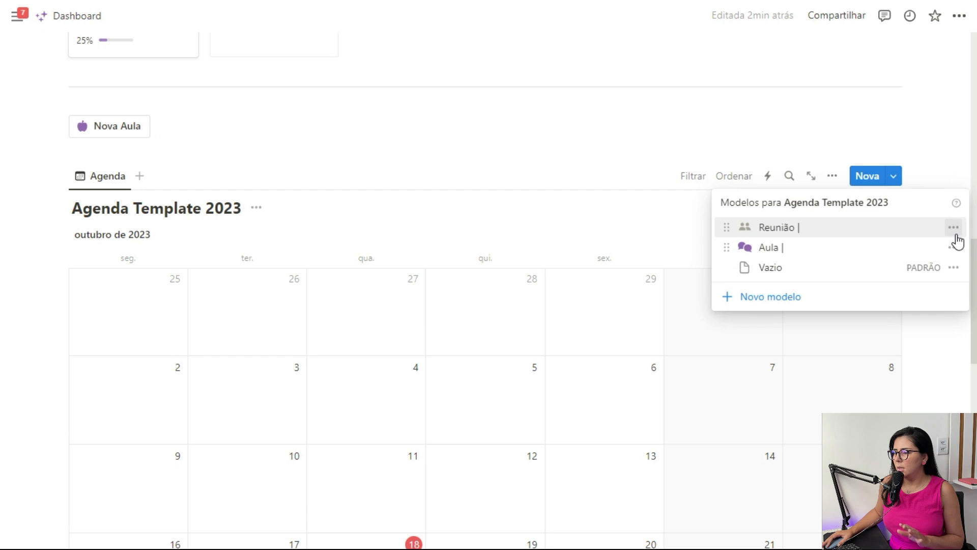
{"action": "left_click", "coordinate": [896, 181]}
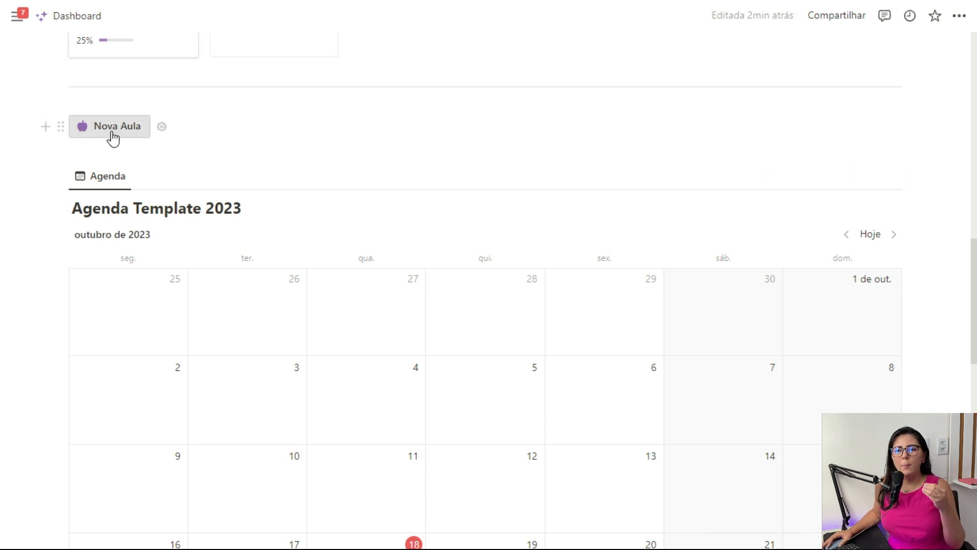
Run the Nova Aula button and open the Aula page it adds to the calendar to check its properties and content.
{"action": "scroll", "coordinate": [115, 138], "scroll_direction": "down", "scroll_amount": 1}
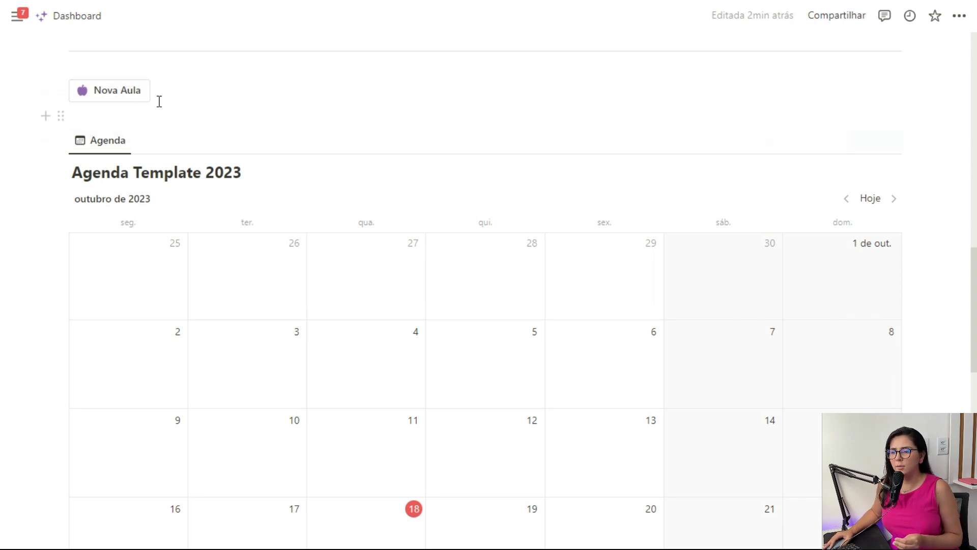
{"action": "left_click", "coordinate": [117, 102]}
{"action": "scroll", "coordinate": [350, 185], "scroll_direction": "down", "scroll_amount": 3}
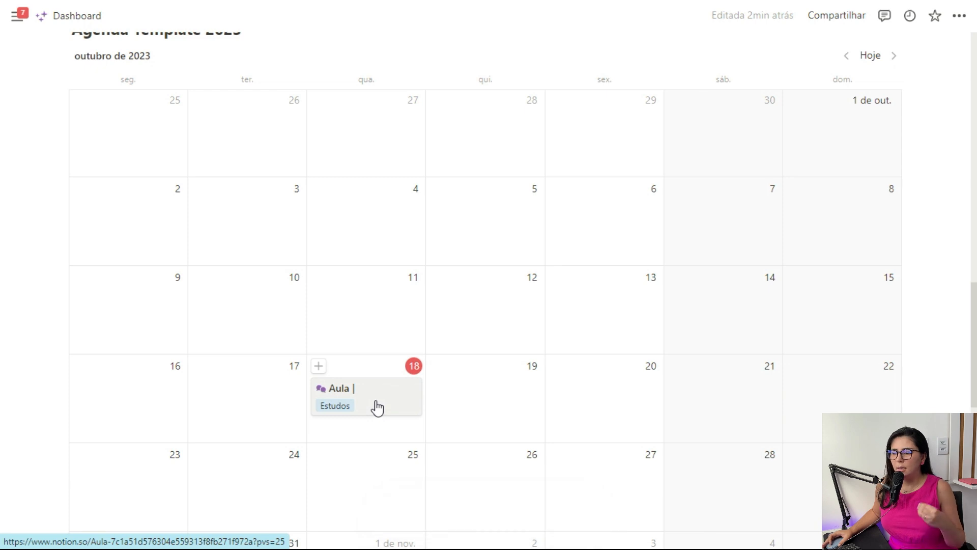
{"action": "left_click", "coordinate": [377, 407]}
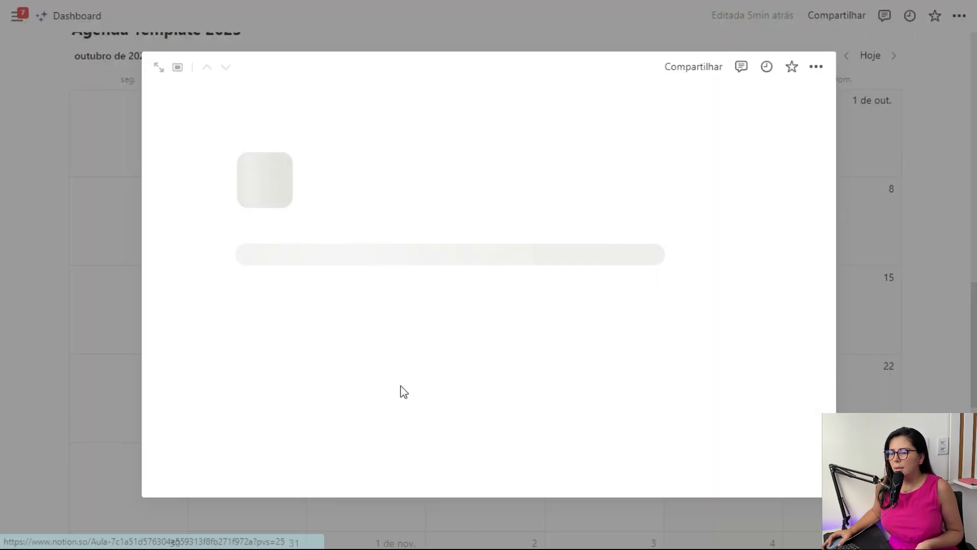
{"action": "scroll", "coordinate": [484, 283], "scroll_direction": "down", "scroll_amount": 3}
{"action": "scroll", "coordinate": [399, 381], "scroll_direction": "down", "scroll_amount": 2}
{"action": "scroll", "coordinate": [449, 331], "scroll_direction": "up", "scroll_amount": 5}
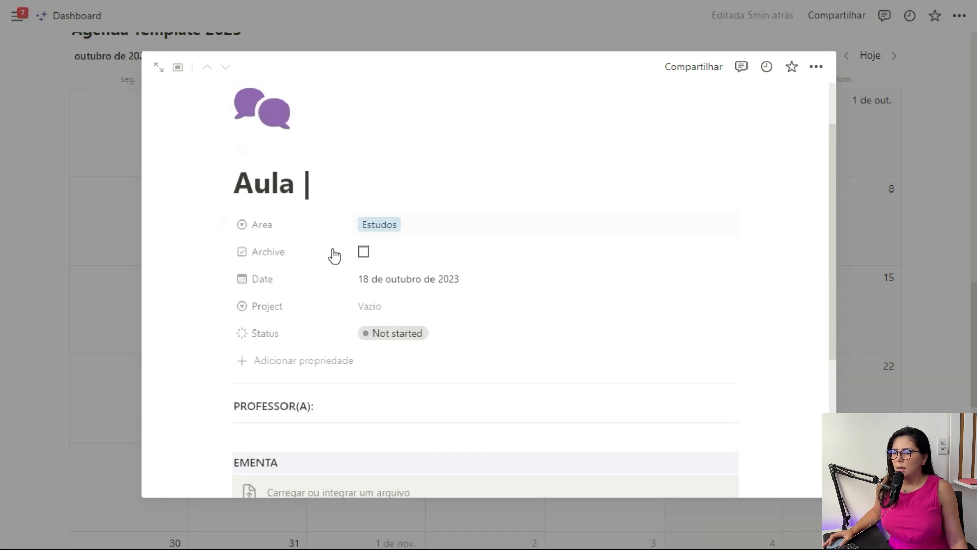
{"action": "key", "text": "Escape"}
Add an Abrir página action to the Nova Aula button that opens the newly added page, and save the button.
{"action": "scroll", "coordinate": [159, 98], "scroll_direction": "up", "scroll_amount": 3}
{"action": "left_click", "coordinate": [159, 93]}
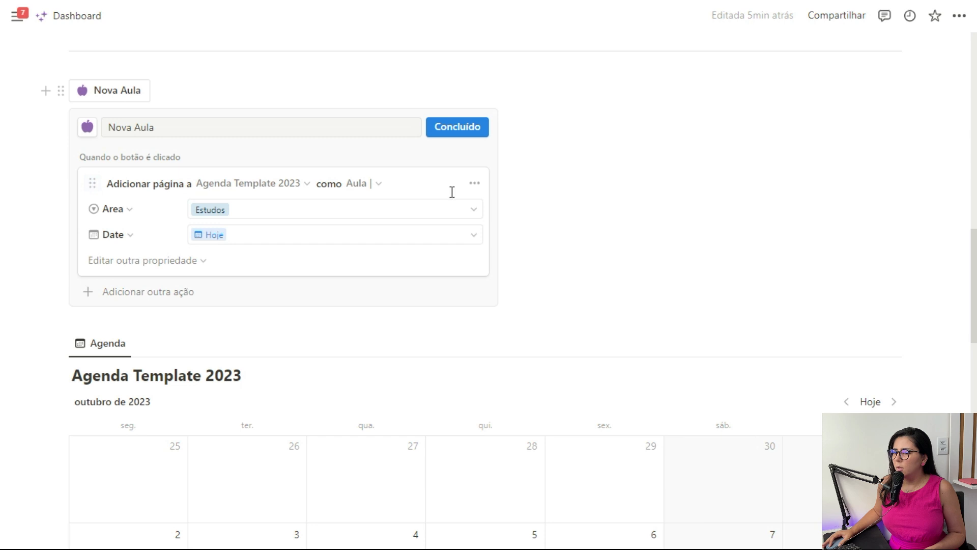
{"action": "left_click", "coordinate": [477, 184]}
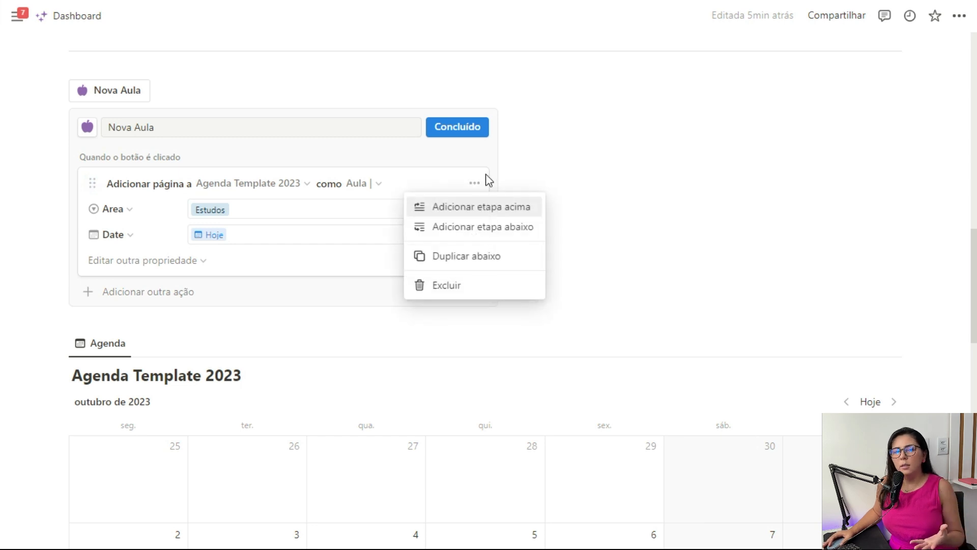
{"action": "left_click", "coordinate": [437, 172]}
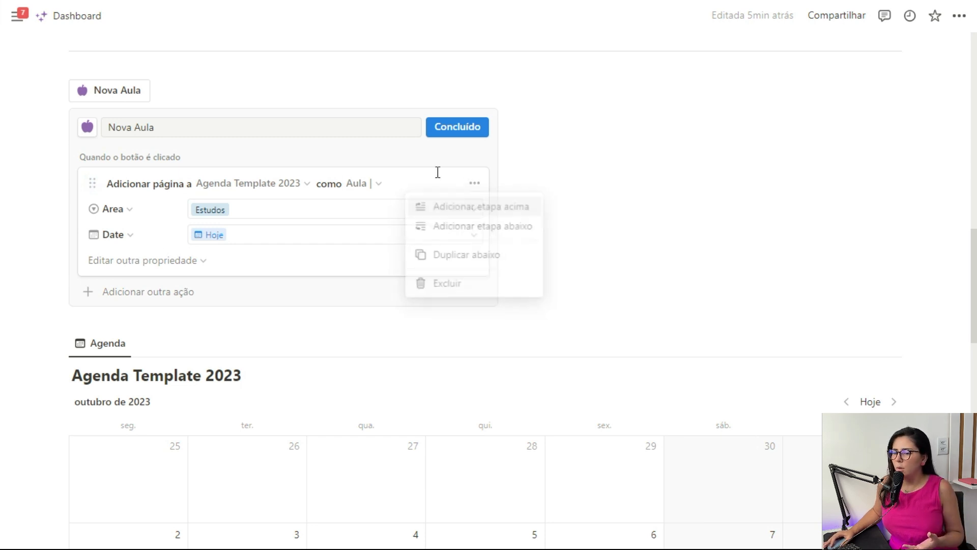
{"action": "left_click", "coordinate": [132, 294]}
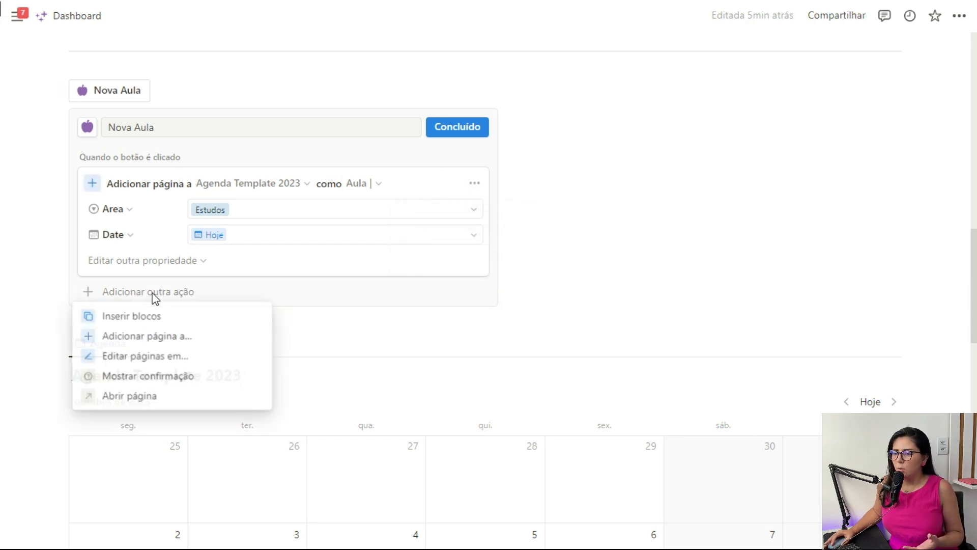
{"action": "left_click", "coordinate": [125, 395]}
{"action": "left_click", "coordinate": [210, 298]}
{"action": "left_click", "coordinate": [104, 315]}
{"action": "left_click", "coordinate": [463, 133]}
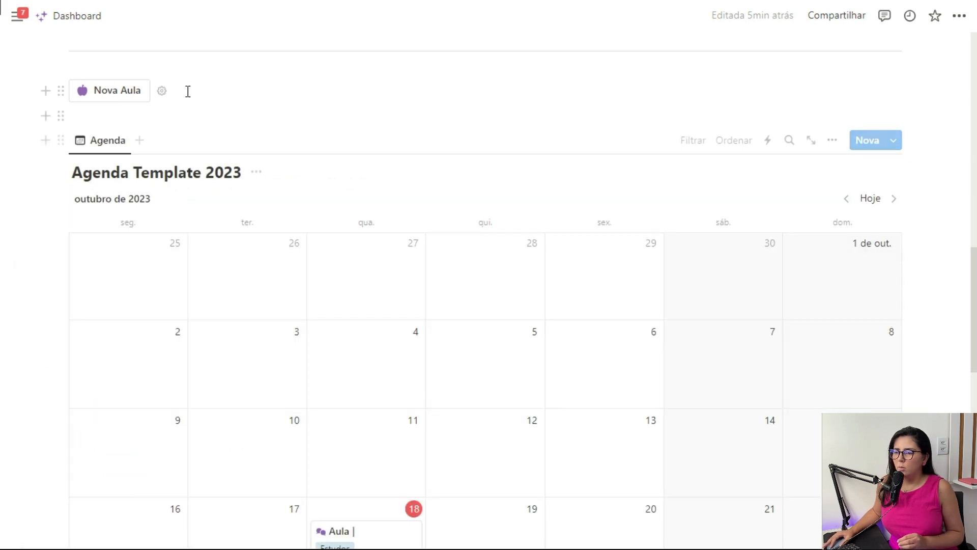
Run the updated Nova Aula button and review the Aula page it opens.
{"action": "left_click", "coordinate": [118, 93]}
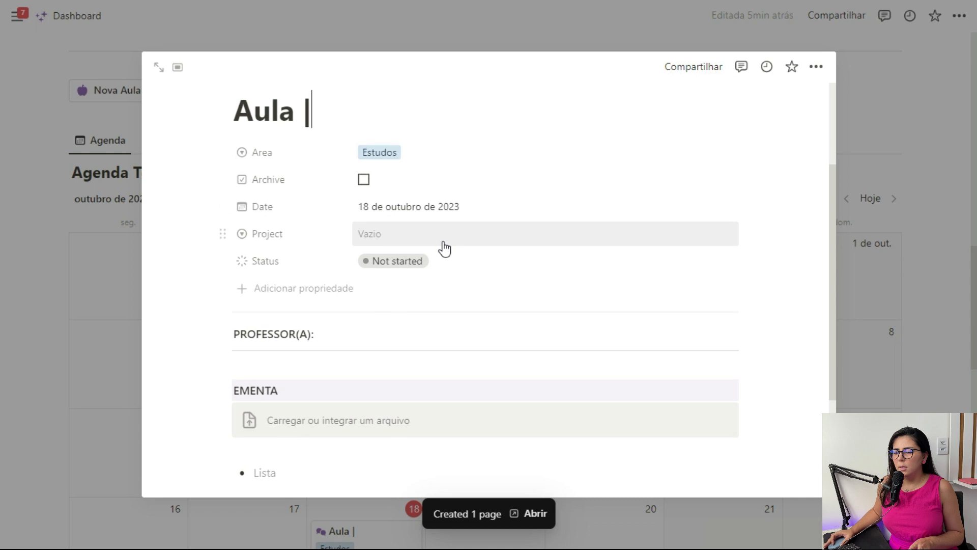
{"action": "scroll", "coordinate": [440, 247], "scroll_direction": "down", "scroll_amount": 3}
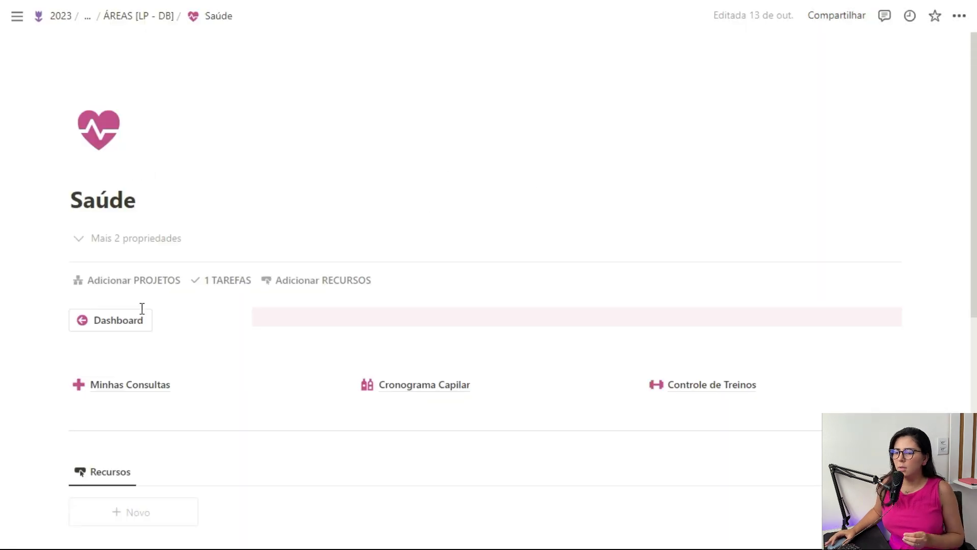
Examine the settings of the Dashboard button on the Saúde page and run that button.
{"action": "left_click", "coordinate": [162, 322]}
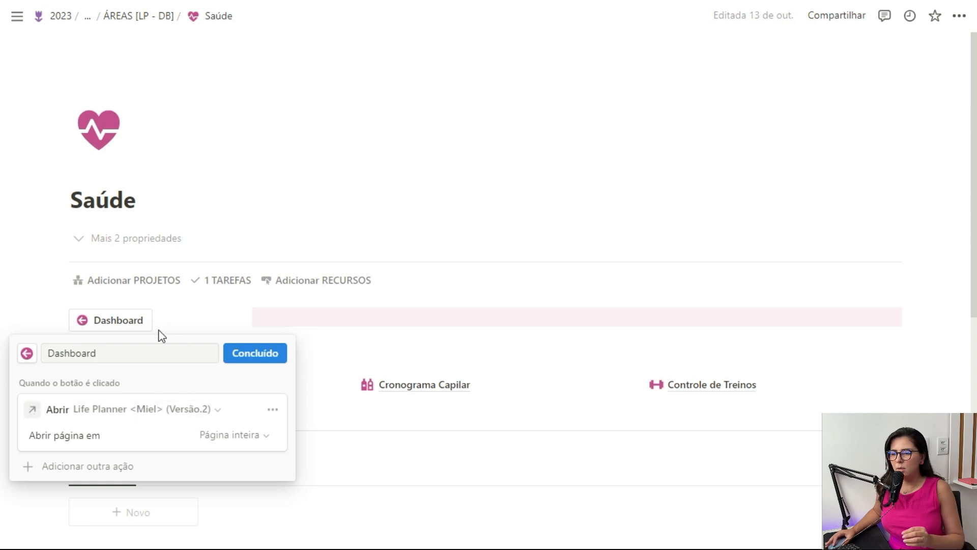
{"action": "left_click", "coordinate": [238, 358]}
{"action": "left_click", "coordinate": [123, 320]}
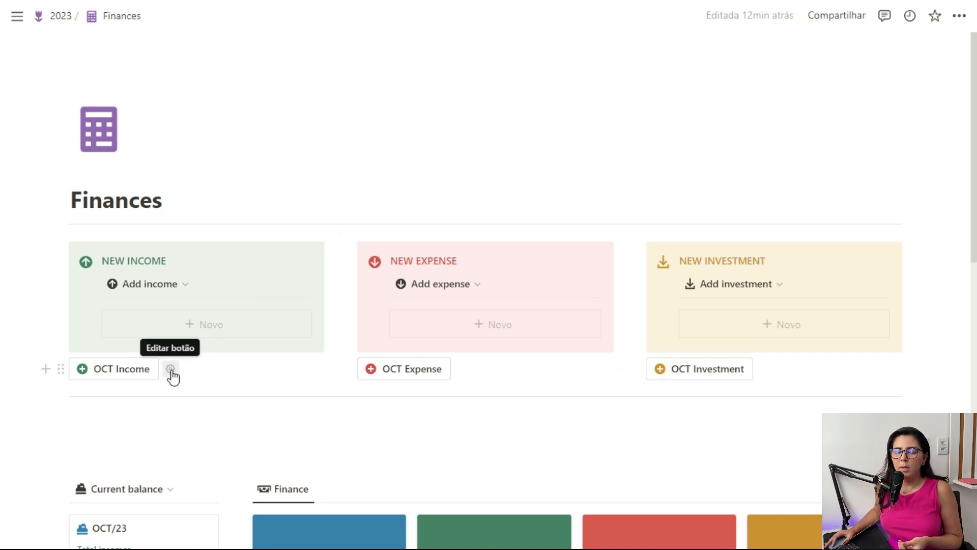
Examine the OCT Income button's action settings on the Finances page and the templates of its [DB - INCOMES] database.
{"action": "left_click", "coordinate": [173, 373]}
{"action": "scroll", "coordinate": [175, 377], "scroll_direction": "down", "scroll_amount": 2}
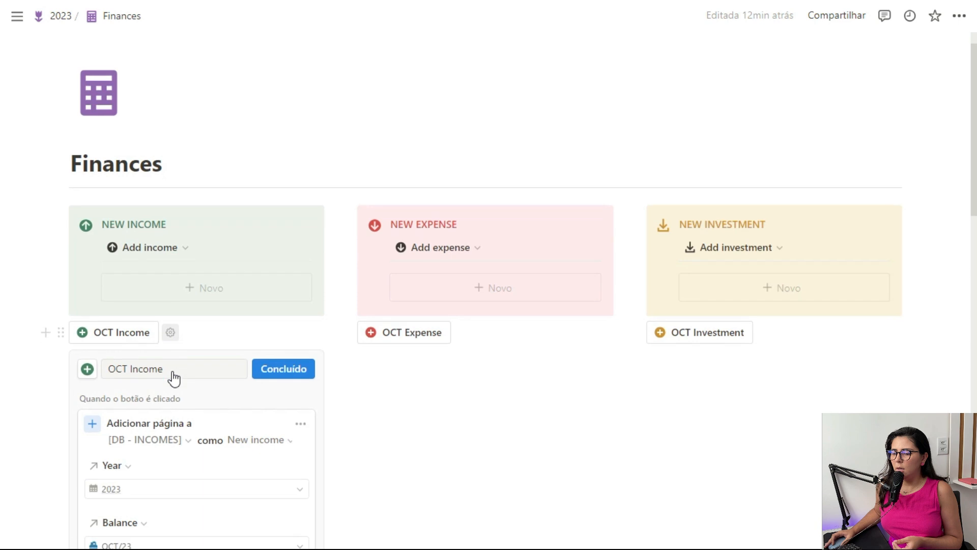
{"action": "scroll", "coordinate": [227, 324], "scroll_direction": "down", "scroll_amount": 2}
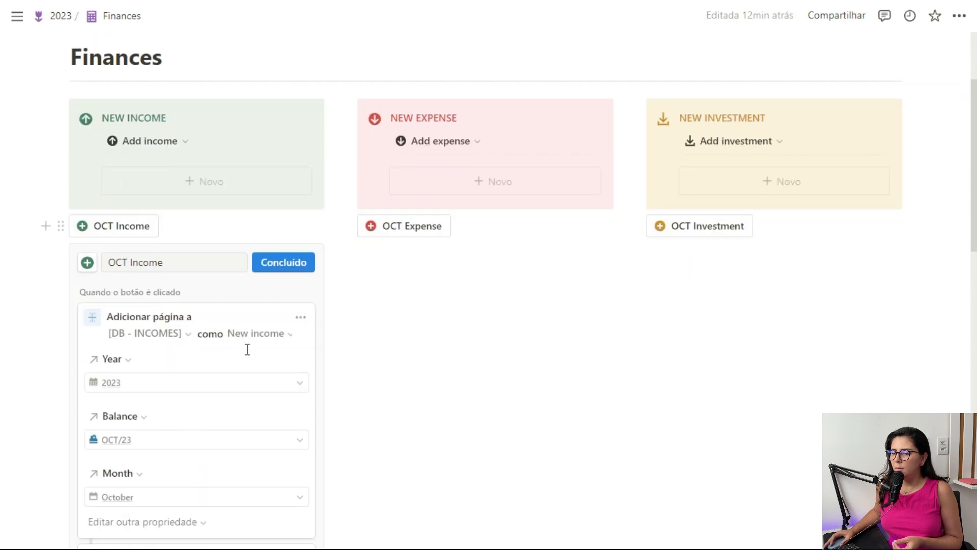
{"action": "left_click", "coordinate": [261, 334]}
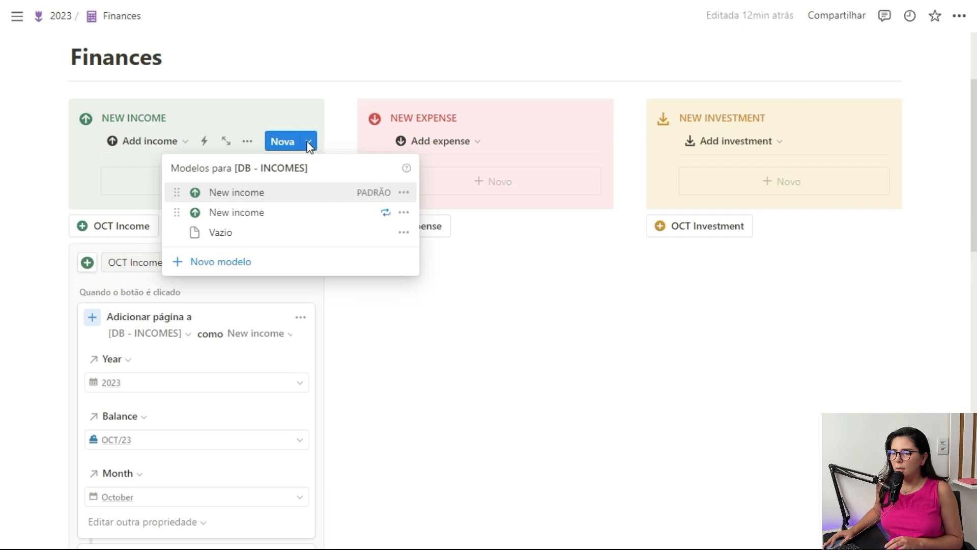
{"action": "left_click", "coordinate": [336, 144]}
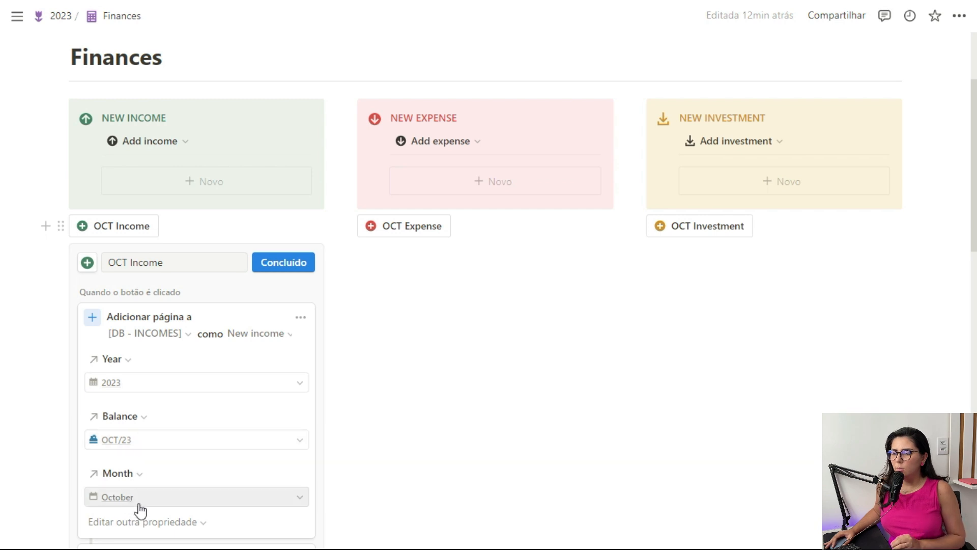
{"action": "left_click", "coordinate": [285, 266]}
{"action": "scroll", "coordinate": [833, 179], "scroll_direction": "up", "scroll_amount": 3}
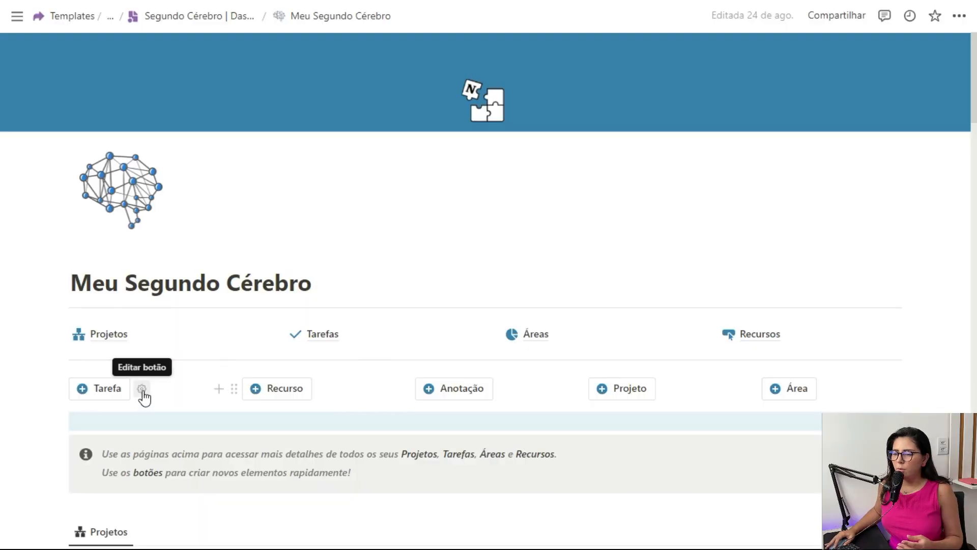
Examine the Tarefa button's action settings on the Meu Segundo Cérebro page and close them.
{"action": "left_click", "coordinate": [141, 394]}
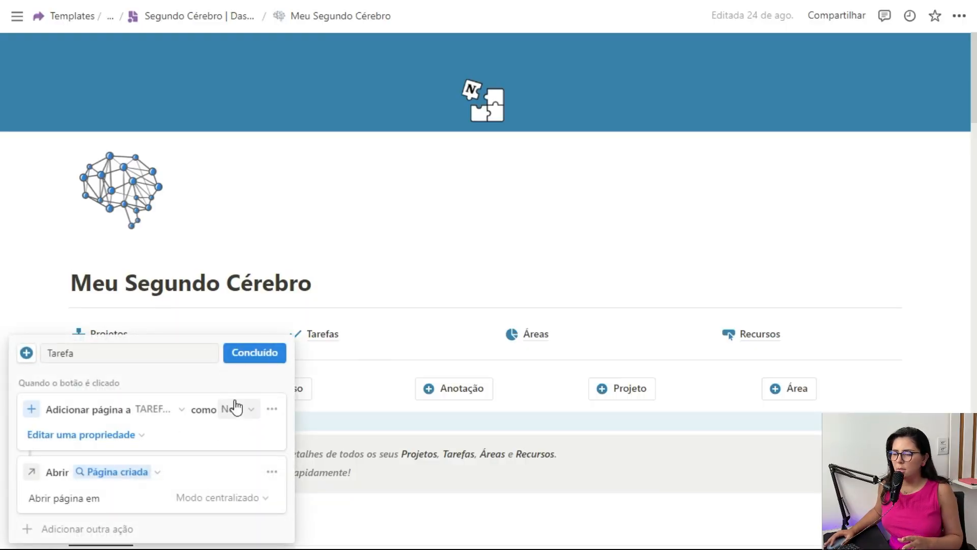
{"action": "left_click", "coordinate": [260, 355]}
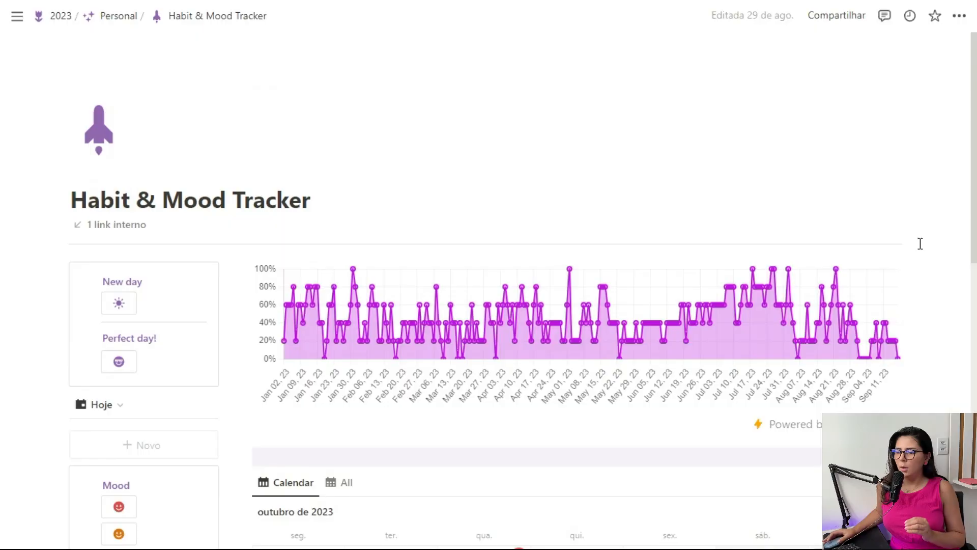
Run the New day button on the Habit & Mood Tracker page and review the entry it adds for today.
{"action": "scroll", "coordinate": [922, 245], "scroll_direction": "down", "scroll_amount": 3}
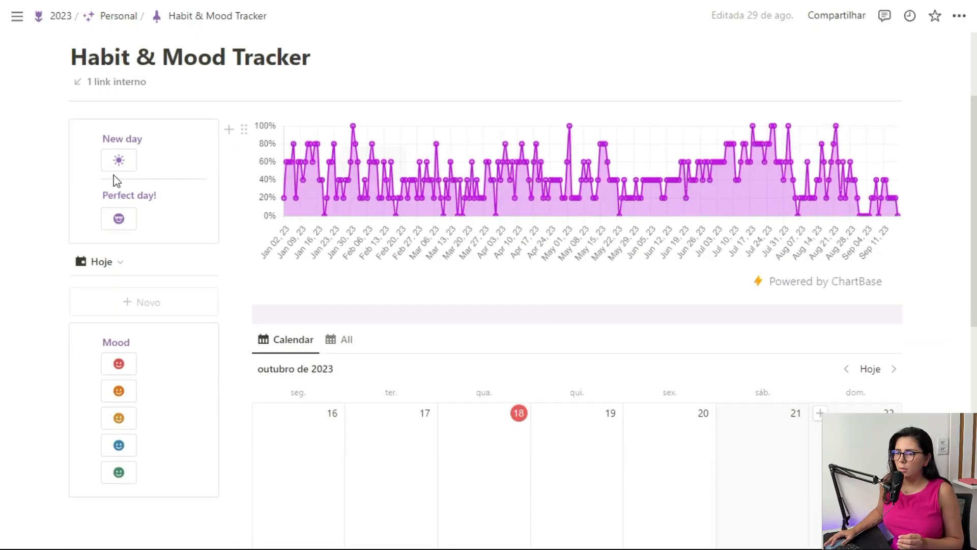
{"action": "left_click", "coordinate": [116, 165]}
{"action": "scroll", "coordinate": [744, 305], "scroll_direction": "down", "scroll_amount": 2}
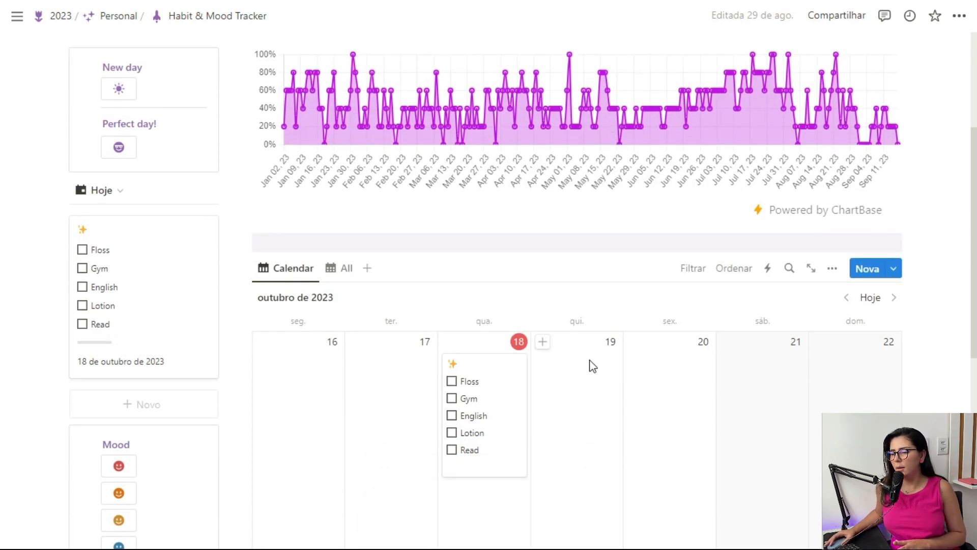
{"action": "scroll", "coordinate": [490, 320], "scroll_direction": "down", "scroll_amount": 1}
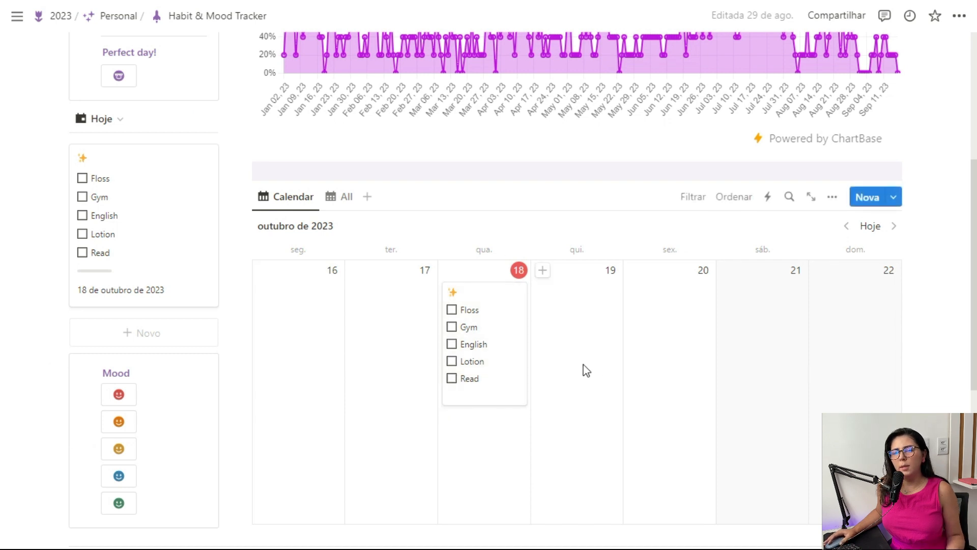
Set today's mood with the green Mood button and check off all of today's habits with the Perfect day! button.
{"action": "scroll", "coordinate": [580, 369], "scroll_direction": "down", "scroll_amount": 1}
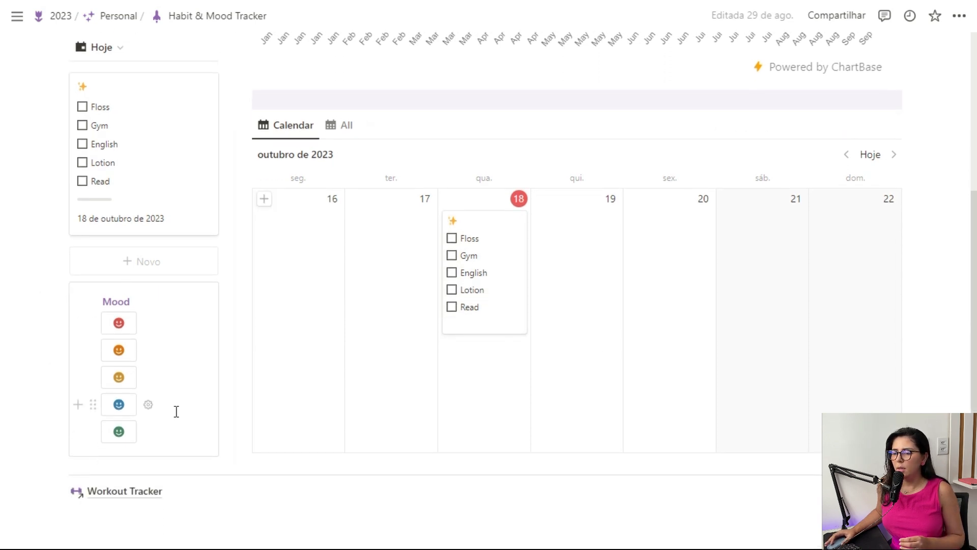
{"action": "left_click", "coordinate": [119, 432]}
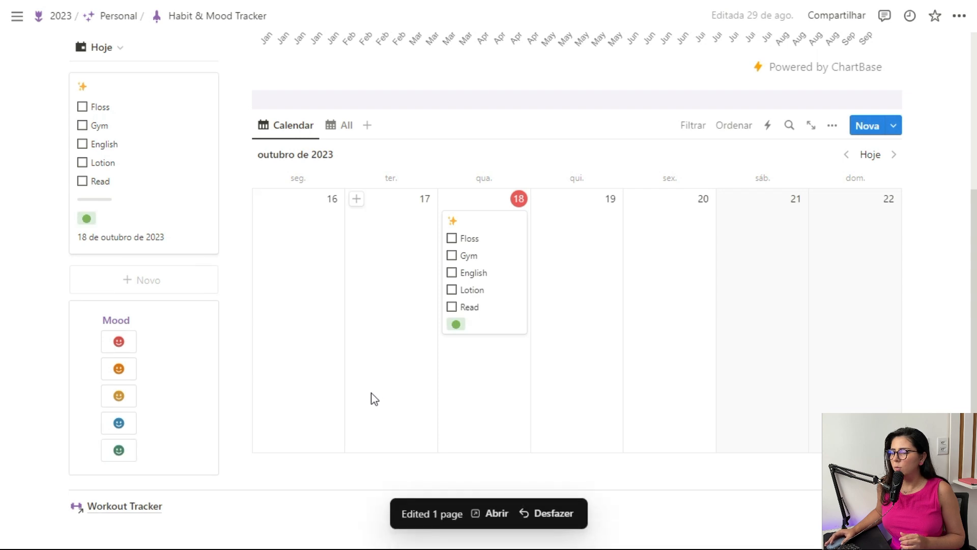
{"action": "scroll", "coordinate": [397, 321], "scroll_direction": "up", "scroll_amount": 1}
{"action": "scroll", "coordinate": [393, 323], "scroll_direction": "up", "scroll_amount": 1}
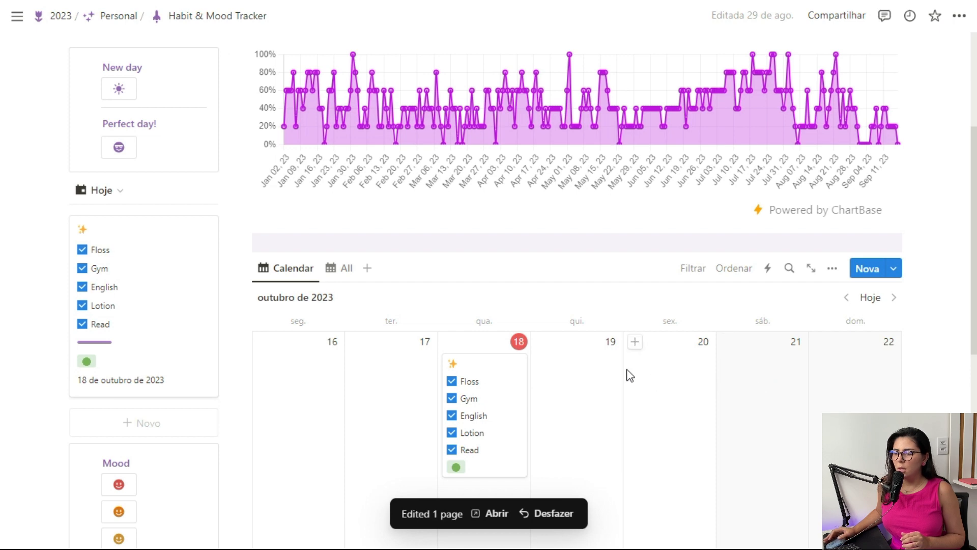
{"action": "scroll", "coordinate": [628, 375], "scroll_direction": "up", "scroll_amount": 2}
{"action": "scroll", "coordinate": [622, 371], "scroll_direction": "up", "scroll_amount": 1}
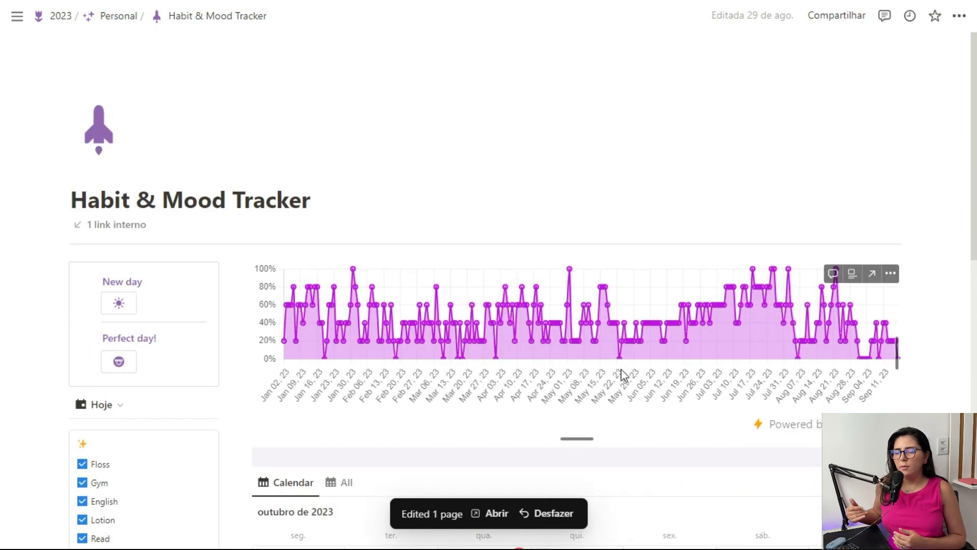